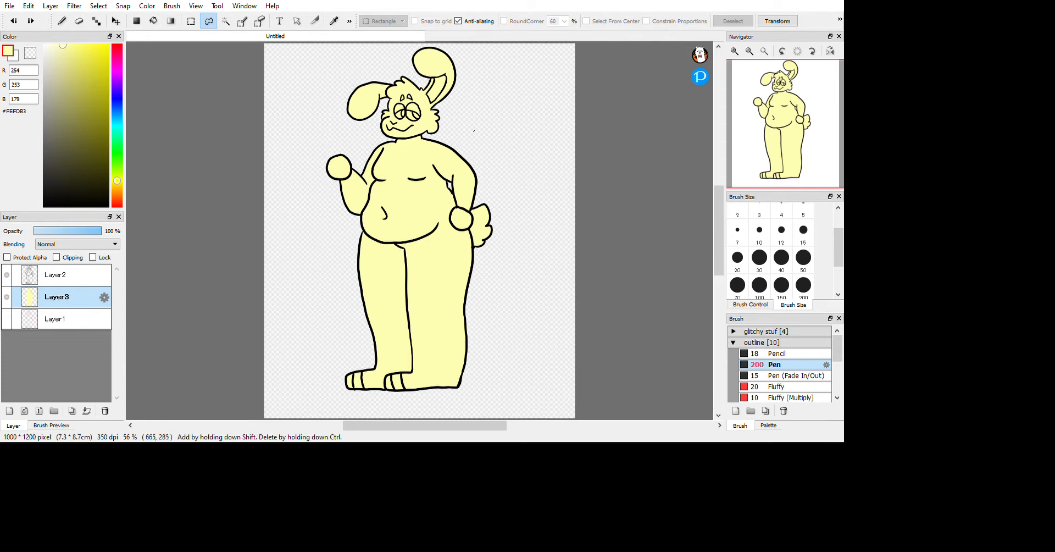
Try moving a lassoed torso area of the Layer3 colour fill up beside the head, and undo it
mouse_move(440, 144)
left_mouse_down()
mouse_move(430, 233)
mouse_move(468, 132)
left_mouse_up()
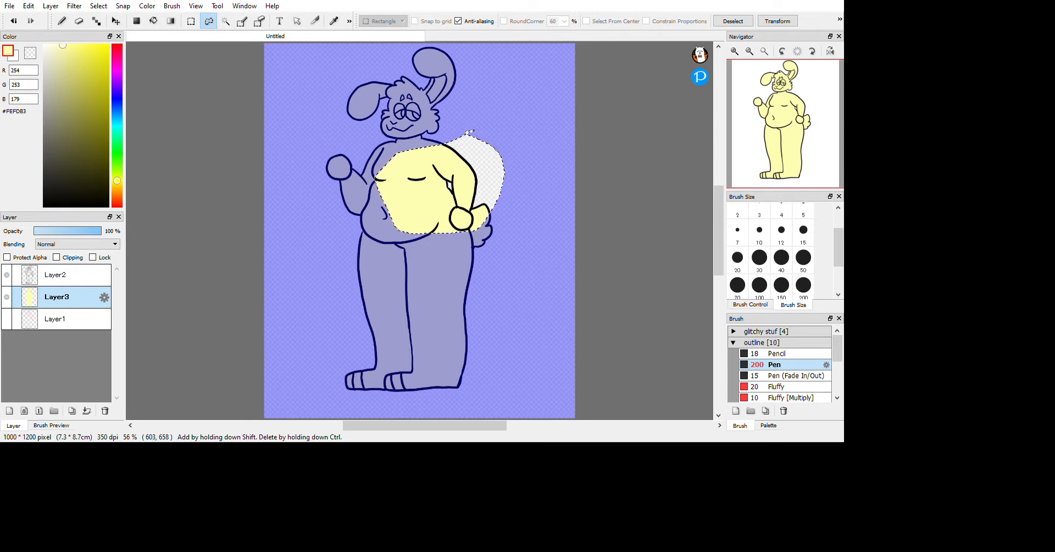
key("ctrl")
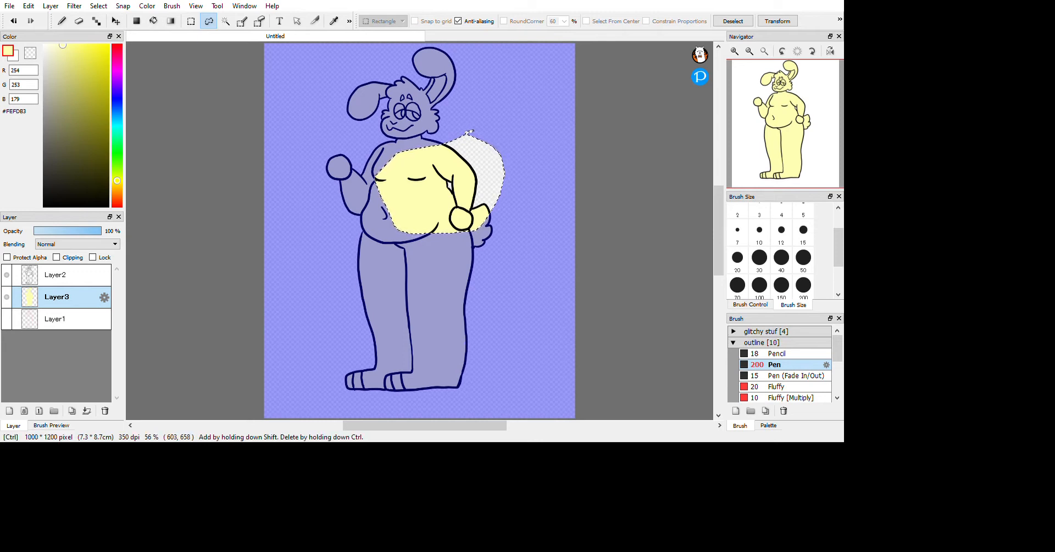
key("ctrl+t")
left_click_drag(440, 159, 521, 99)
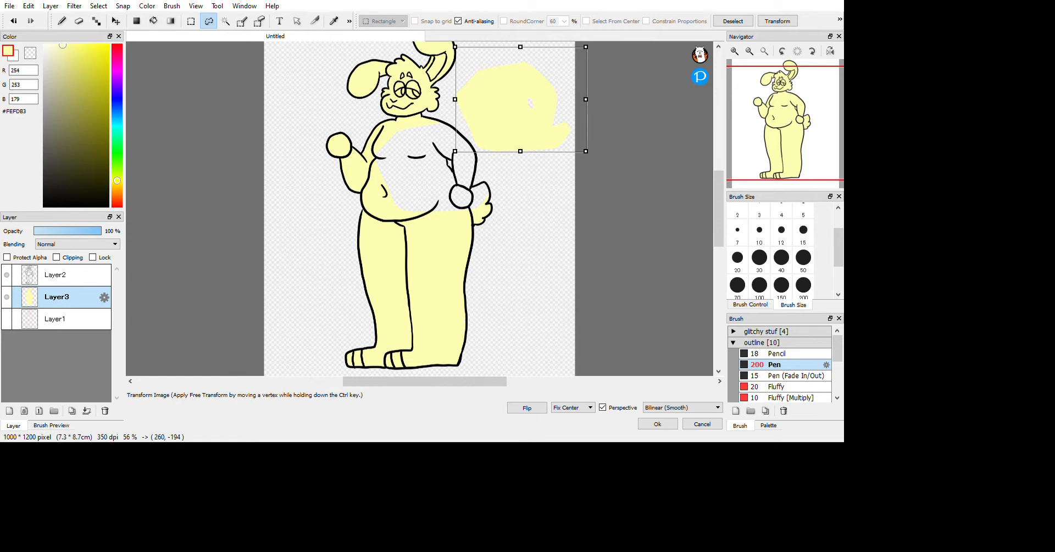
key("ctrl+z")
key("ctrl+z")
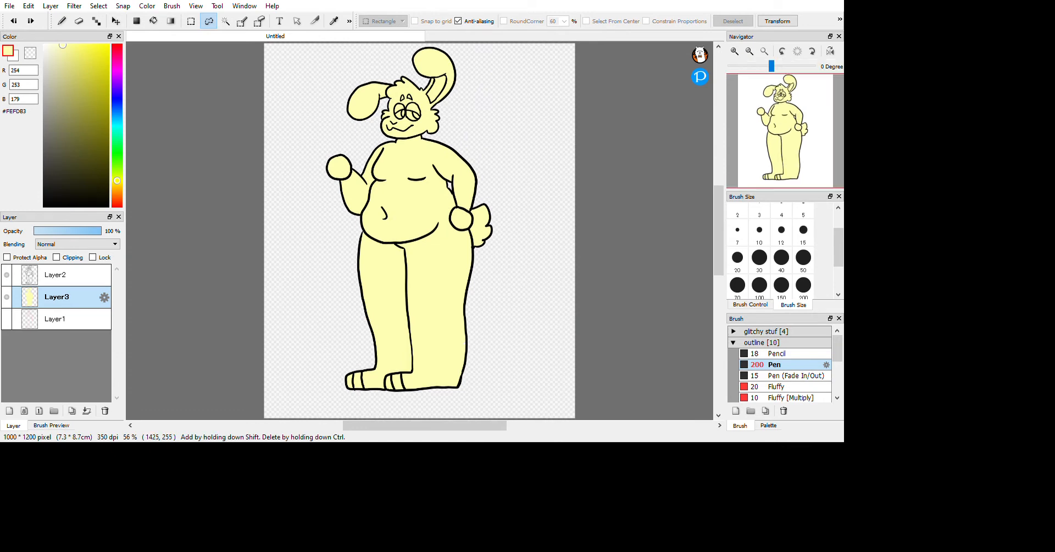
Lasso the head on Layer2, move its line art off the colour fill and narrow it, and clear the selection
left_click_drag(341, 105, 313, 136)
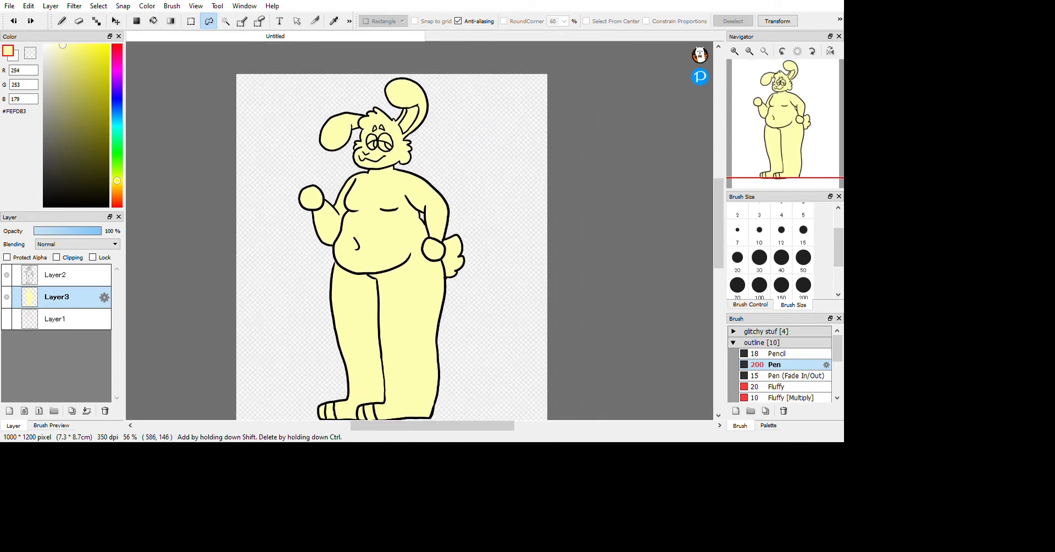
left_click(60, 275)
mouse_move(283, 85)
left_mouse_down()
mouse_move(299, 167)
mouse_move(418, 179)
mouse_move(443, 85)
mouse_move(400, 72)
left_mouse_up()
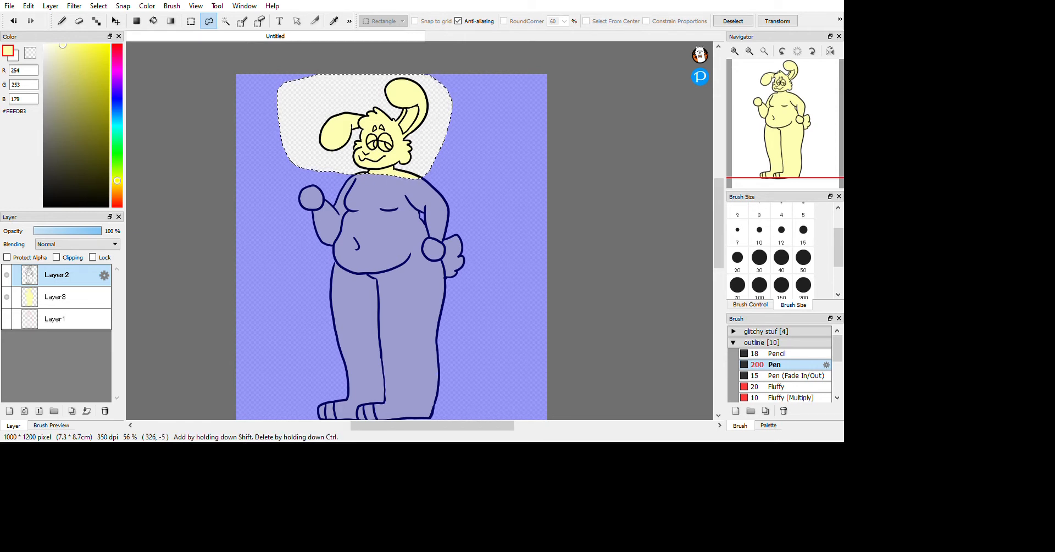
key("ctrl")
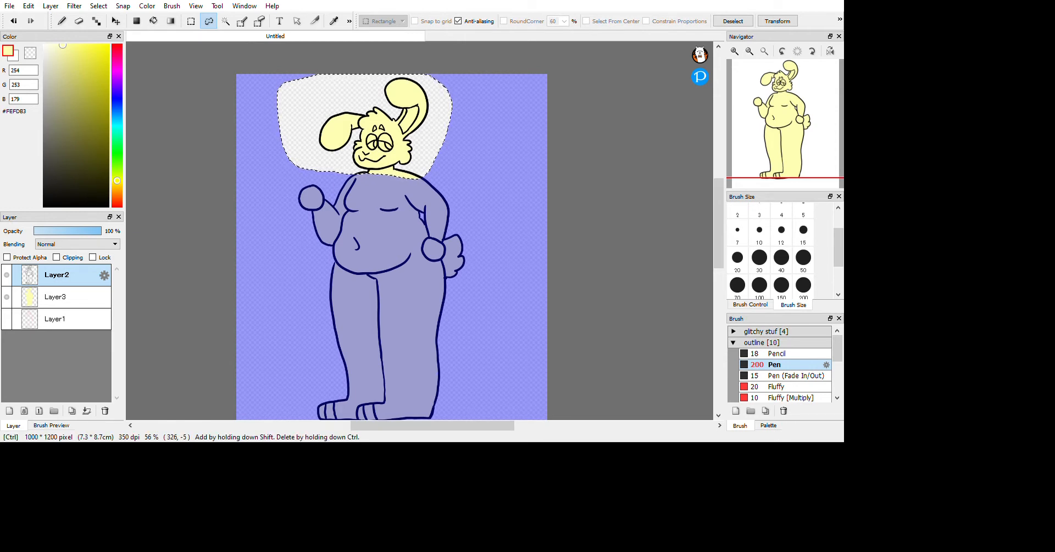
key("ctrl+t")
left_click_drag(365, 110, 452, 123)
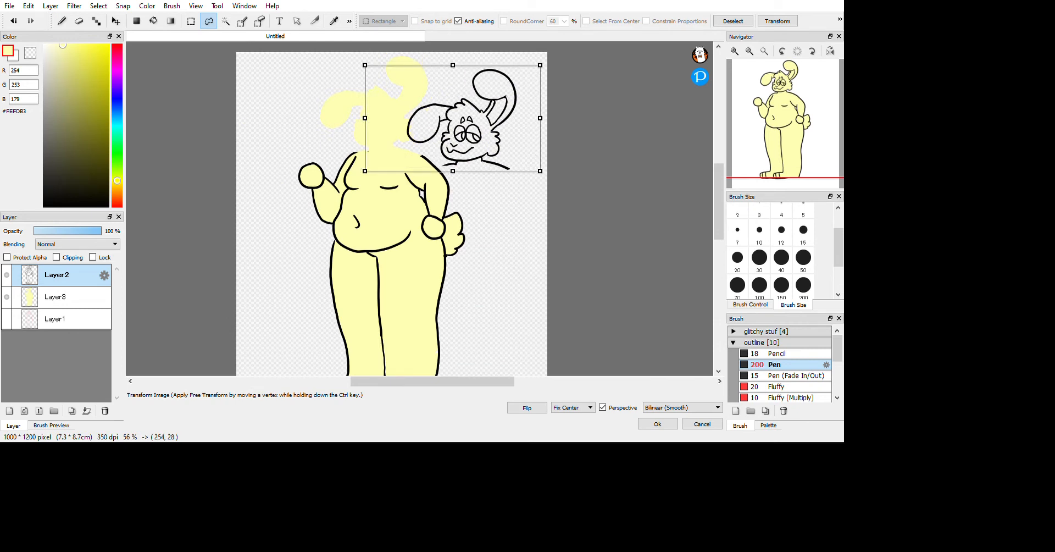
mouse_move(540, 118)
left_mouse_down()
mouse_move(572, 118)
mouse_move(522, 118)
left_mouse_up()
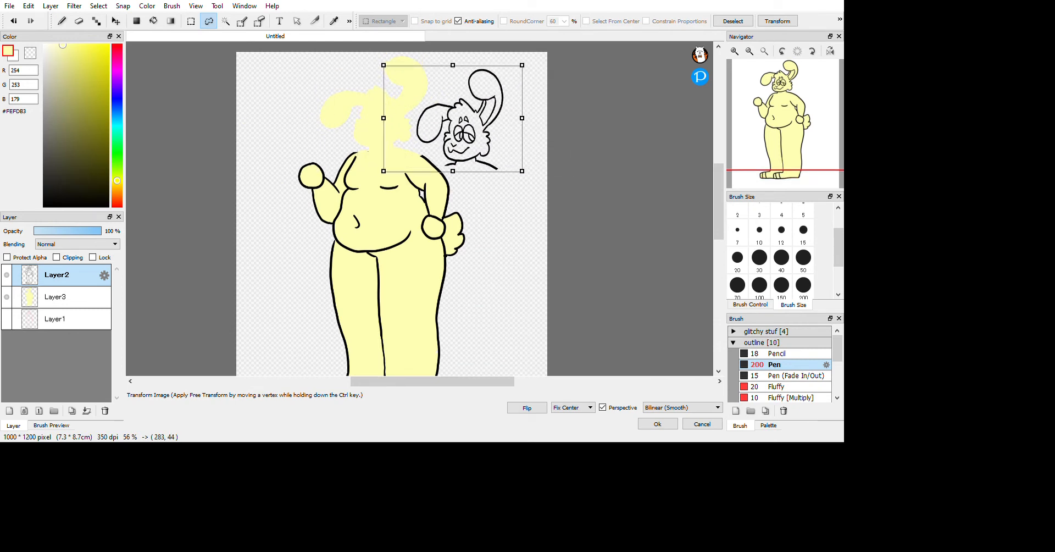
key("Return")
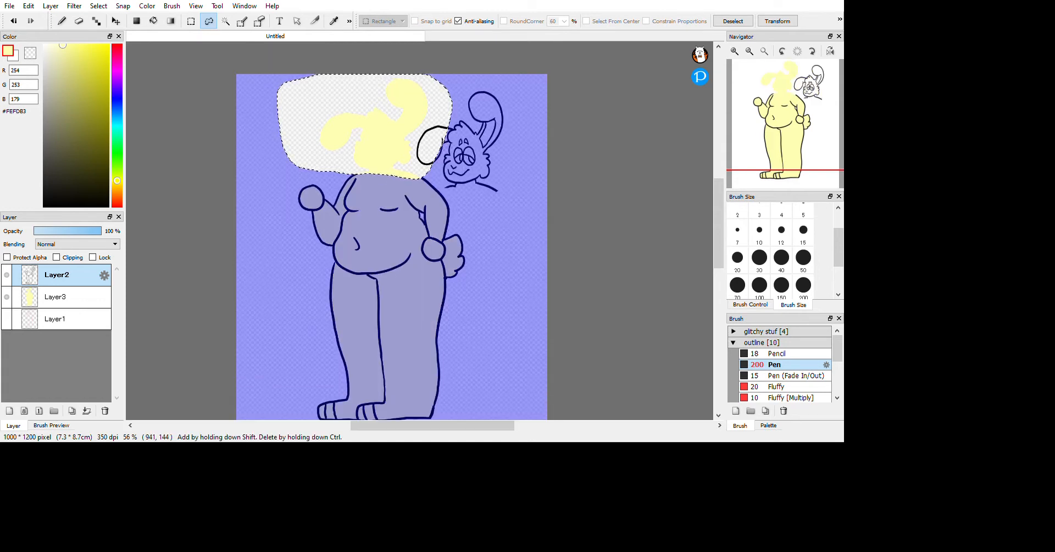
key("ctrl+d")
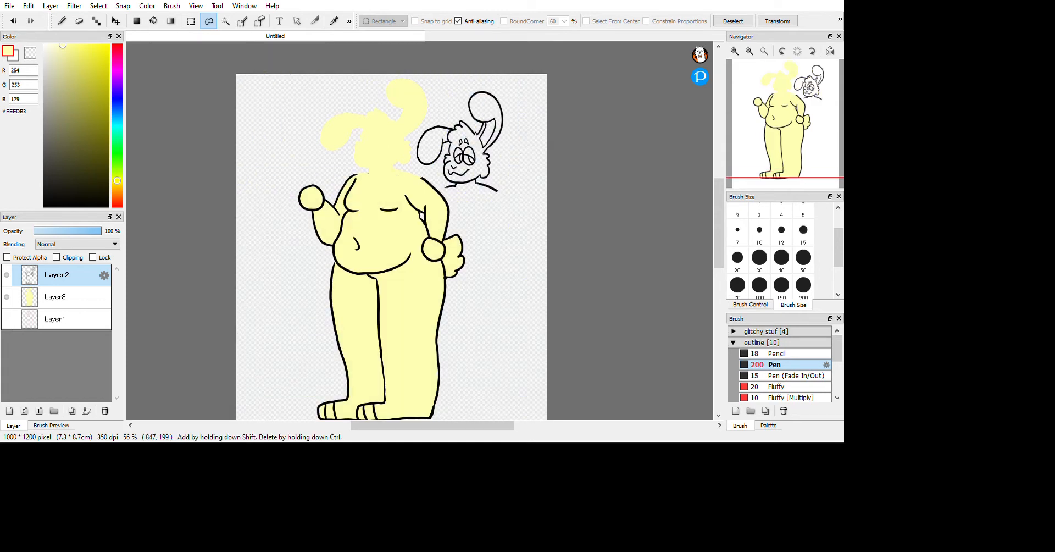
Lasso a small empty area beside the tail and clear the selection
mouse_move(476, 207)
left_mouse_down()
mouse_move(519, 236)
mouse_move(477, 209)
left_mouse_up()
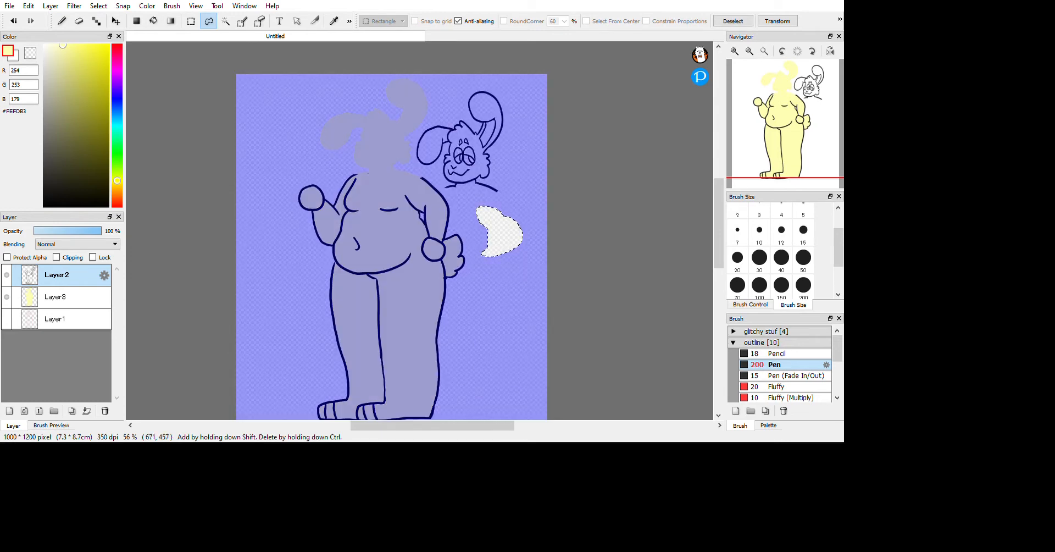
key("ctrl+d")
mouse_move(422, 179)
left_mouse_down()
mouse_move(355, 175)
mouse_move(359, 59)
mouse_move(424, 176)
left_mouse_up()
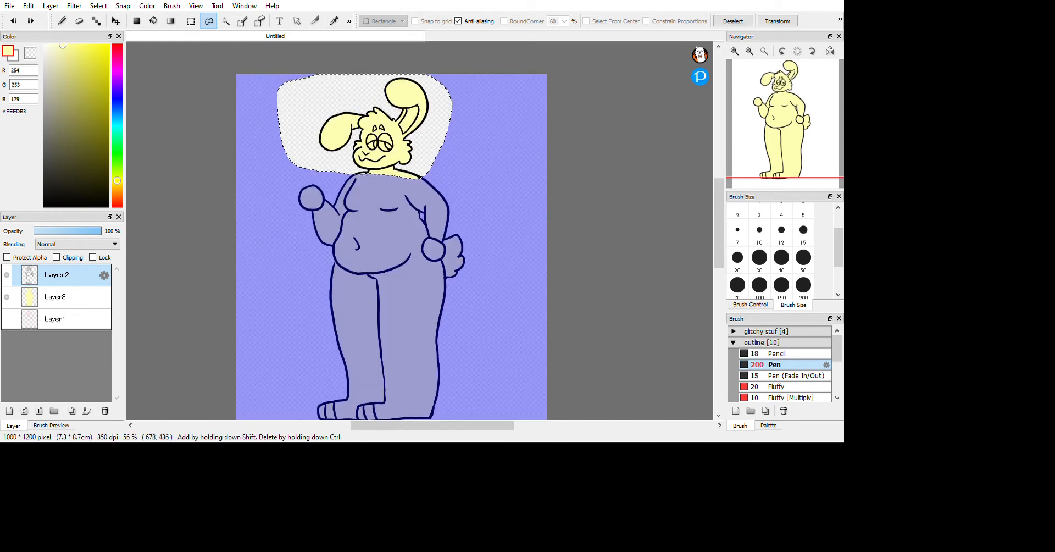
Lasso around the head and ears, and add a second freehand area over the belly and hip to the selection
left_click(463, 127)
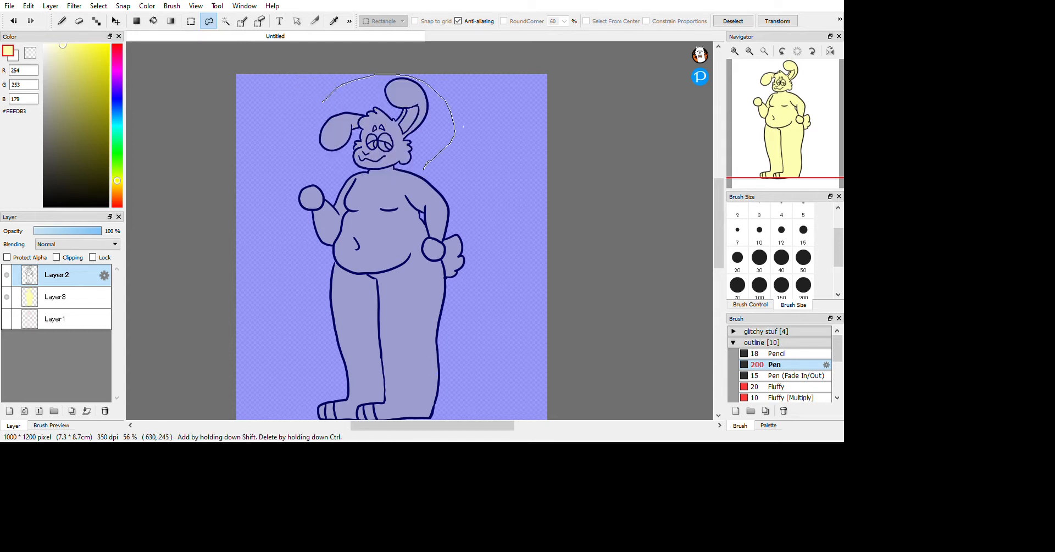
left_click_drag(424, 168, 423, 174)
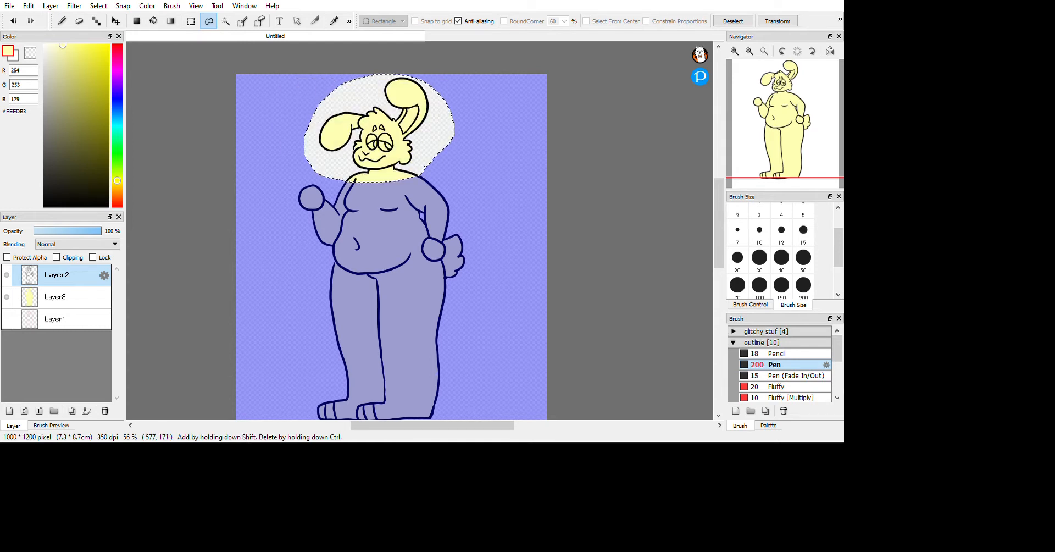
left_click_drag(320, 242, 364, 292)
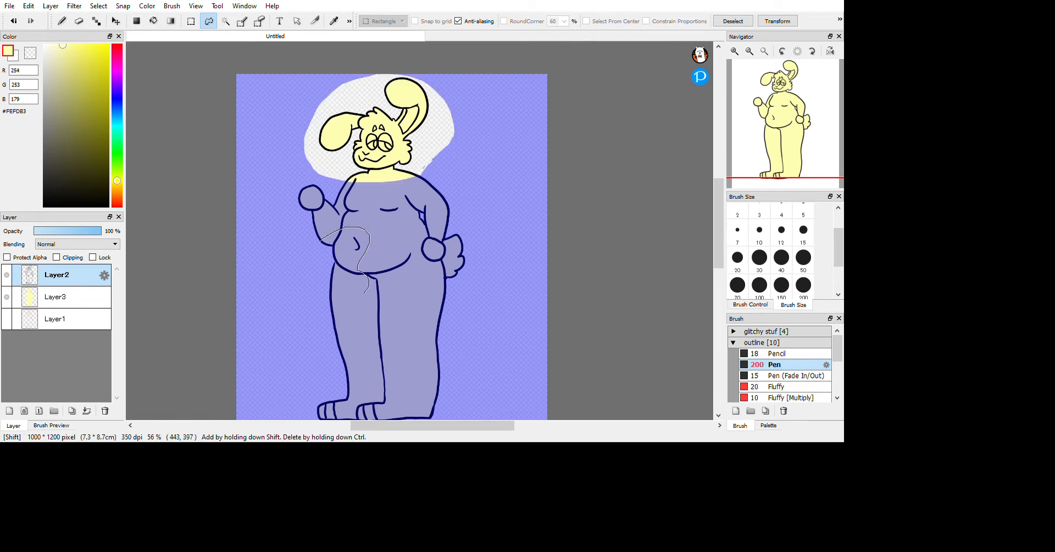
left_click_drag(296, 272, 321, 238)
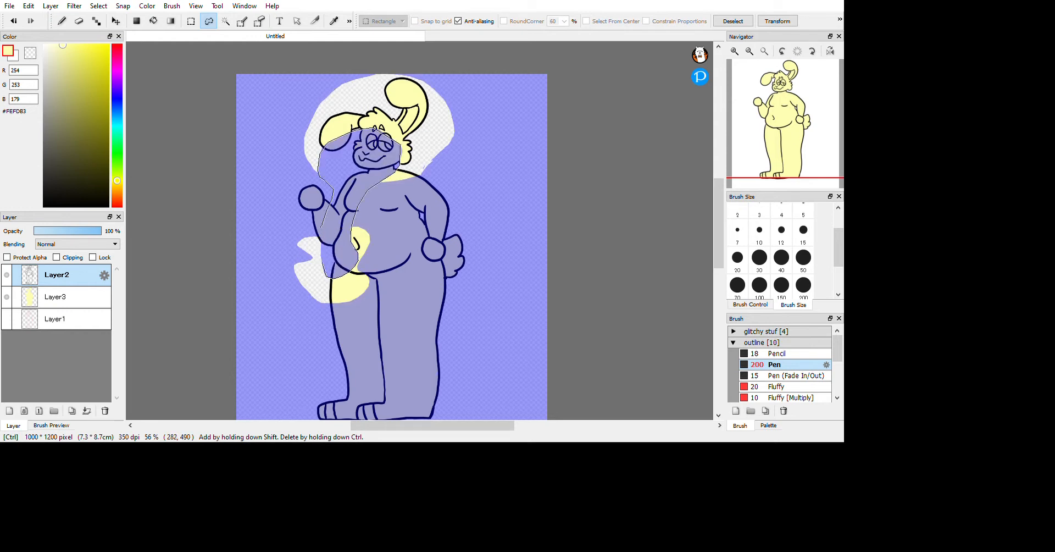
Subtract a freehand area running from the face down to the belly from the selection, and deselect
left_click_drag(321, 227, 321, 236)
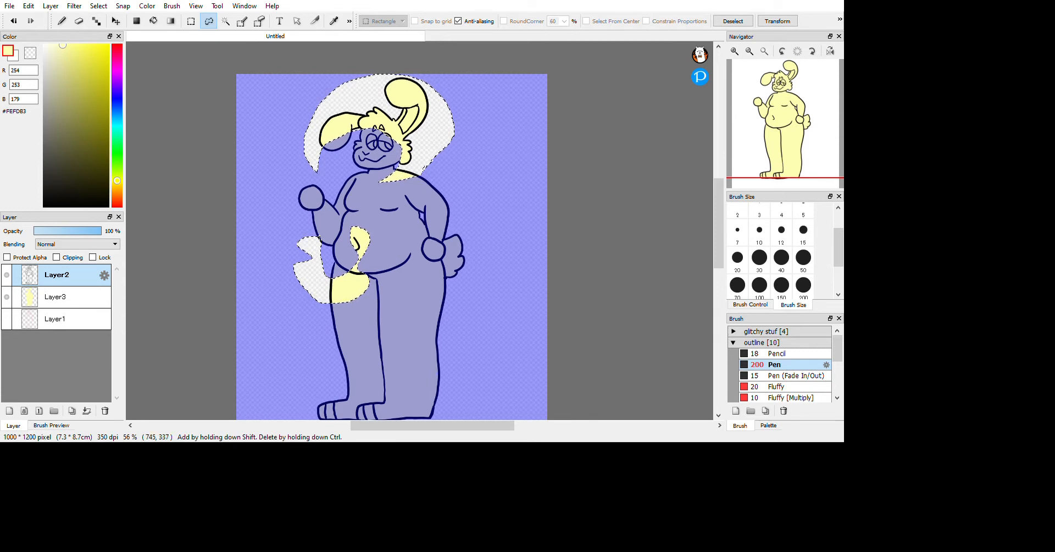
key("ctrl+d")
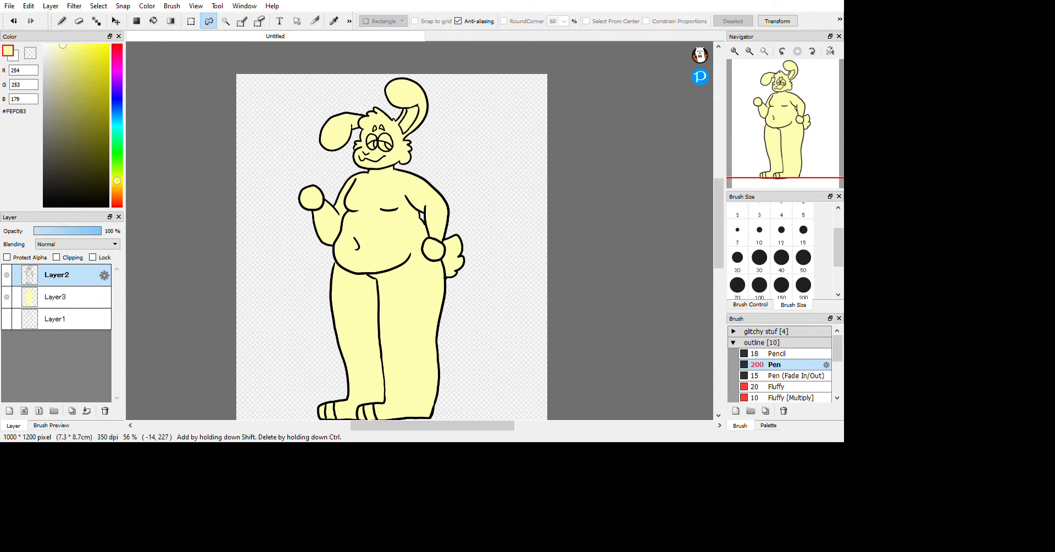
Make a rectangular selection over the face and torso, and replace it with a flat rectangle across the thigh
left_click(191, 21)
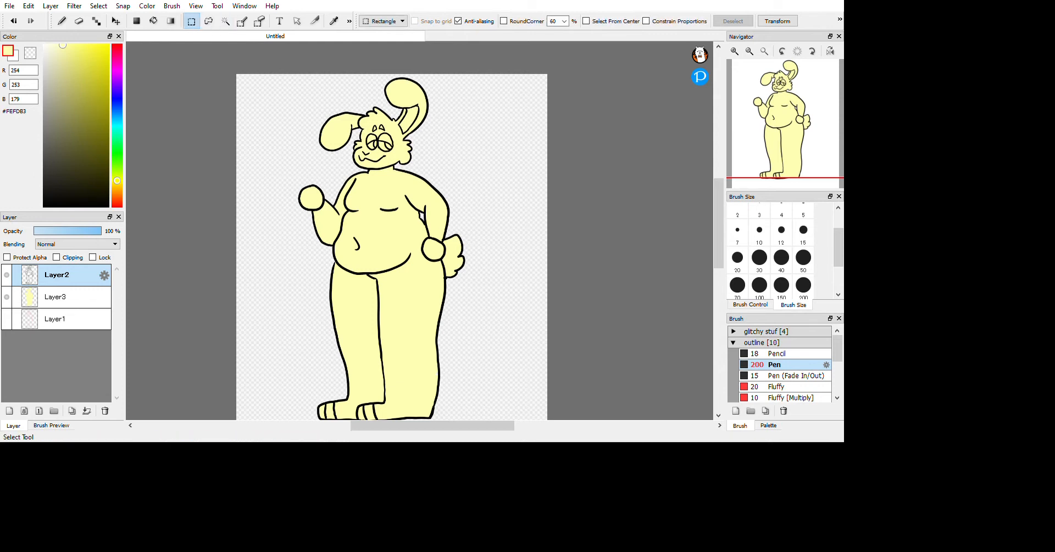
mouse_move(299, 114)
left_mouse_down()
mouse_move(426, 116)
mouse_move(435, 265)
left_mouse_up()
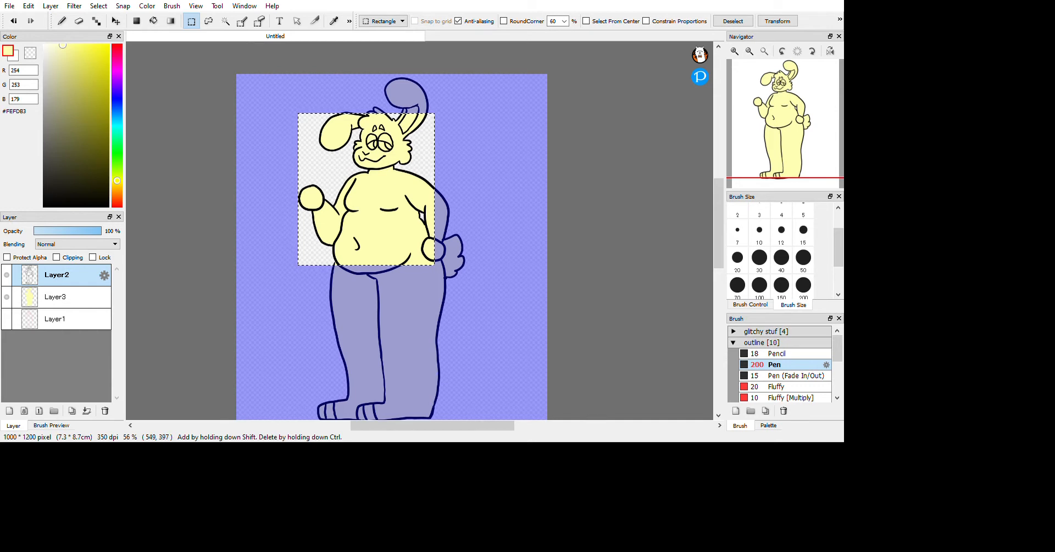
left_click_drag(374, 306, 458, 334)
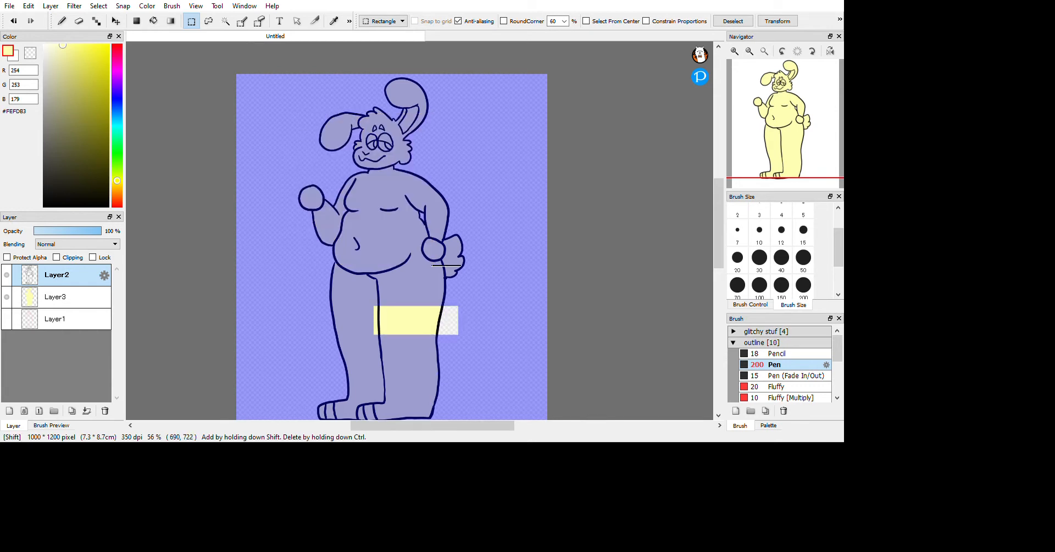
Add a rectangle over the bent arm to the selection, subtract one over the belly, and drop the selection
left_click_drag(432, 266, 395, 182)
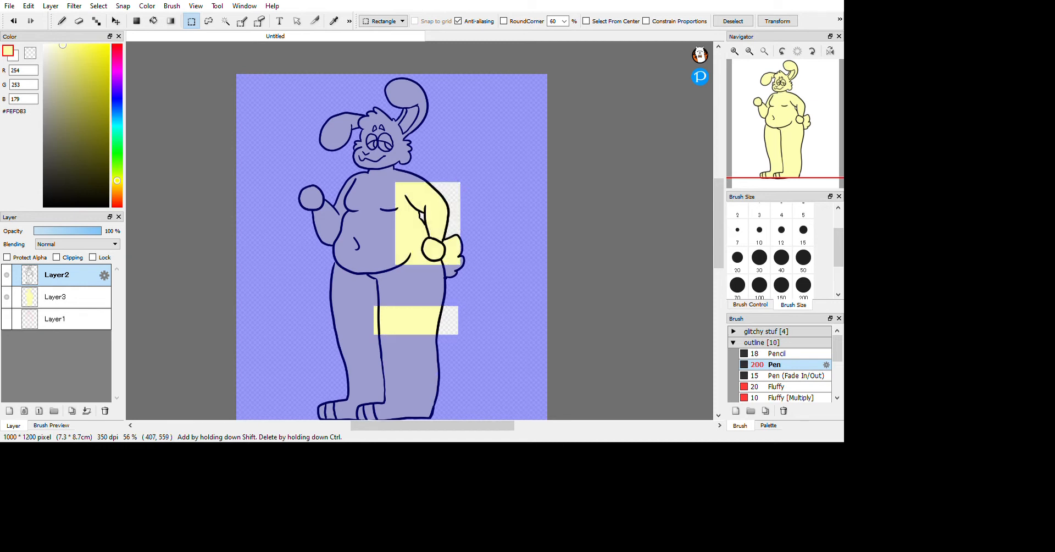
left_click_drag(345, 231, 426, 314)
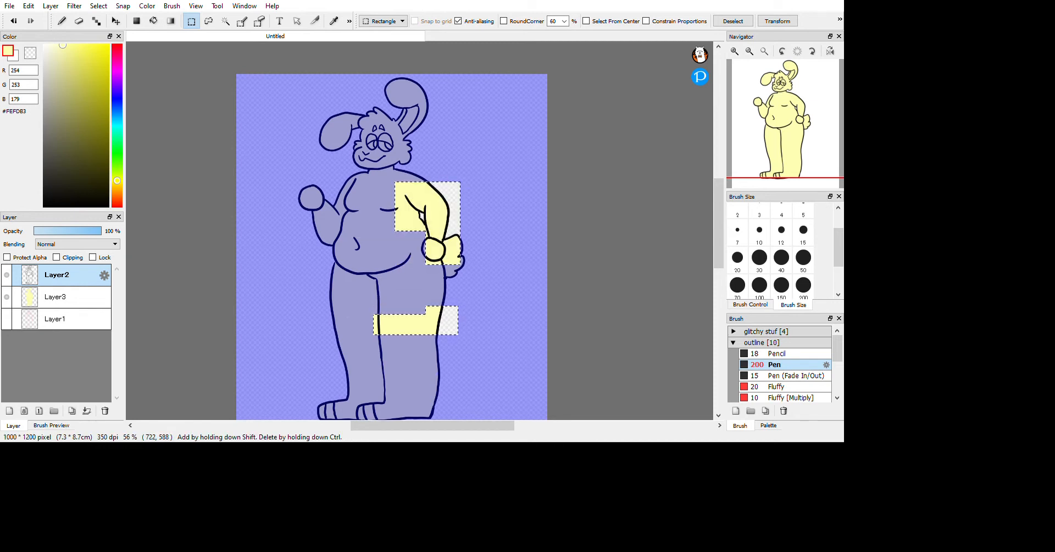
left_click(424, 149)
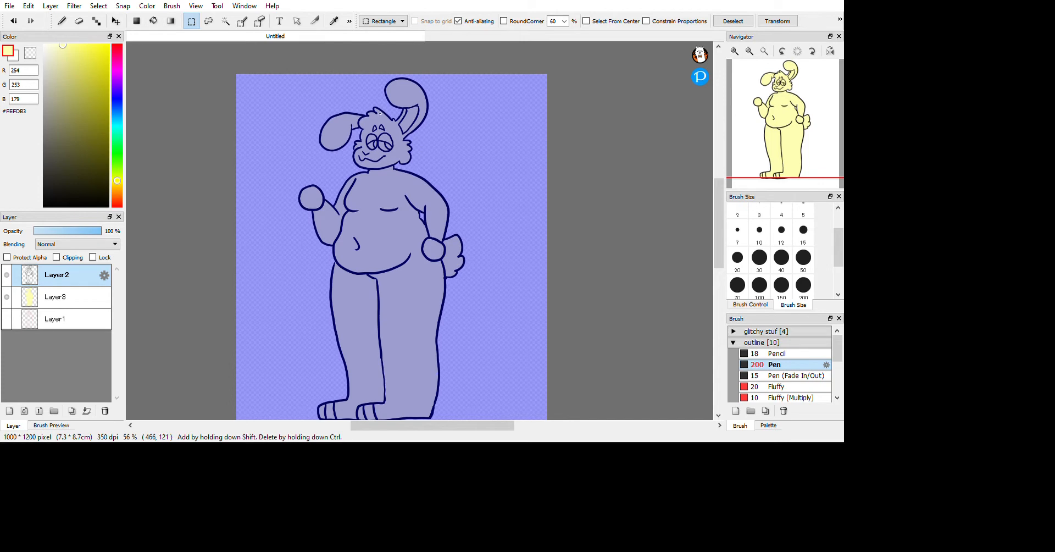
Select the background around the character with the Magic Wand, and add the small gap inside the bent arm
left_click(226, 21)
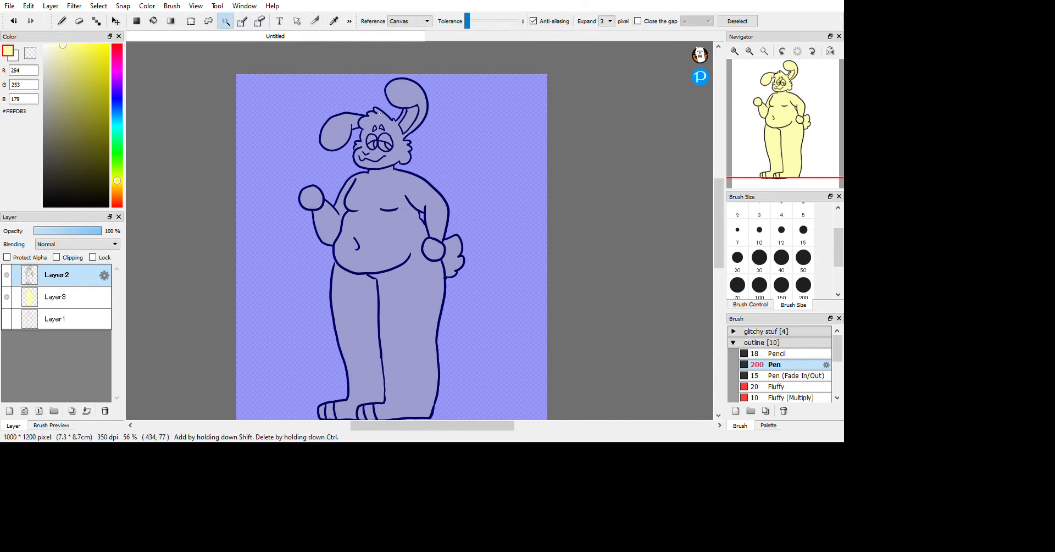
left_click(371, 98)
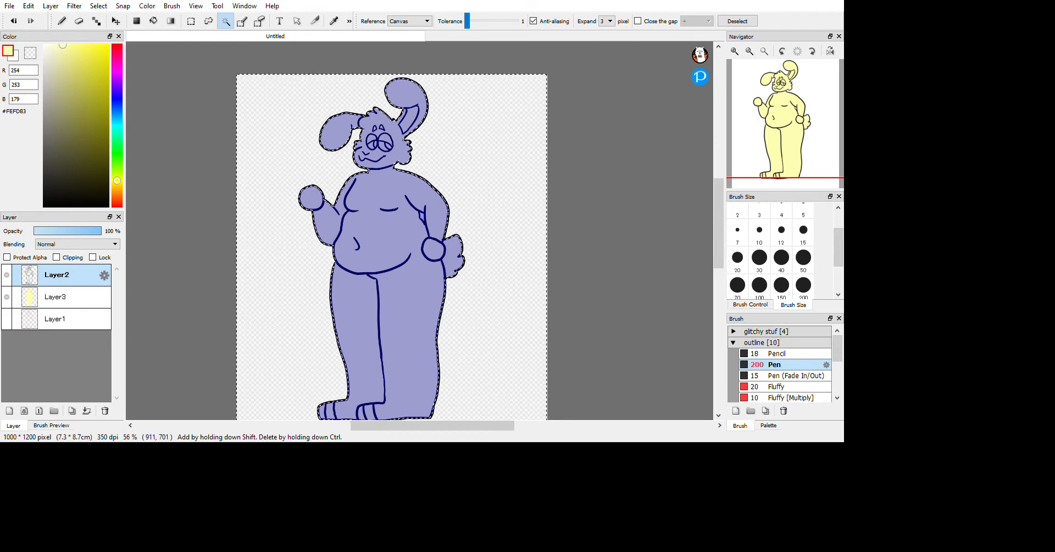
left_click_drag(788, 129, 793, 132)
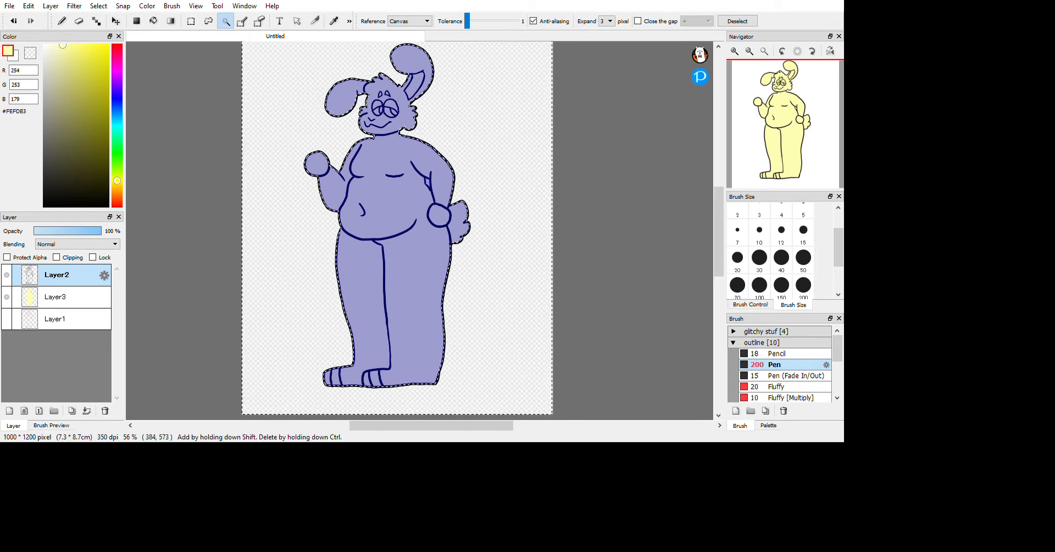
left_click(427, 184, "shift")
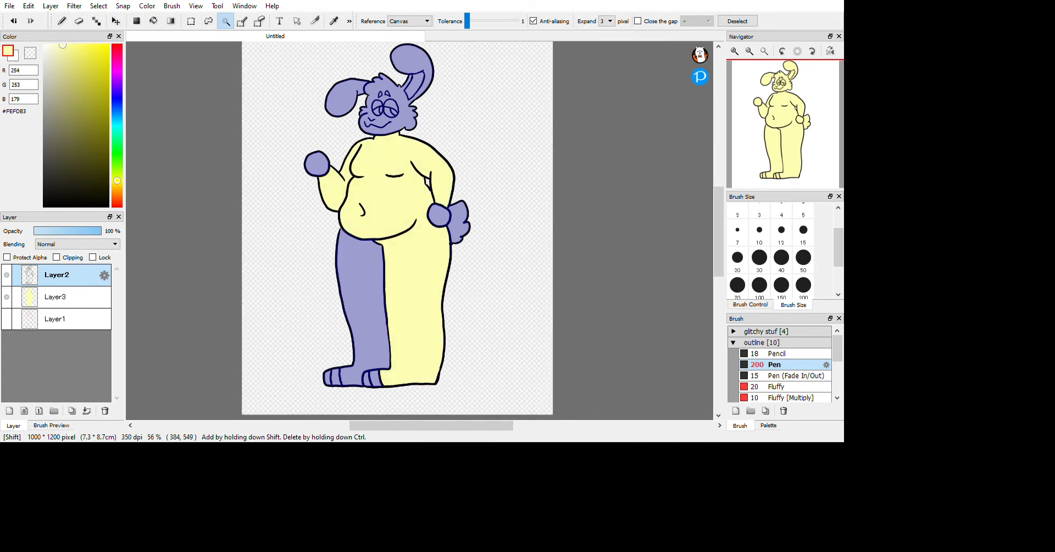
left_click(428, 182, "shift")
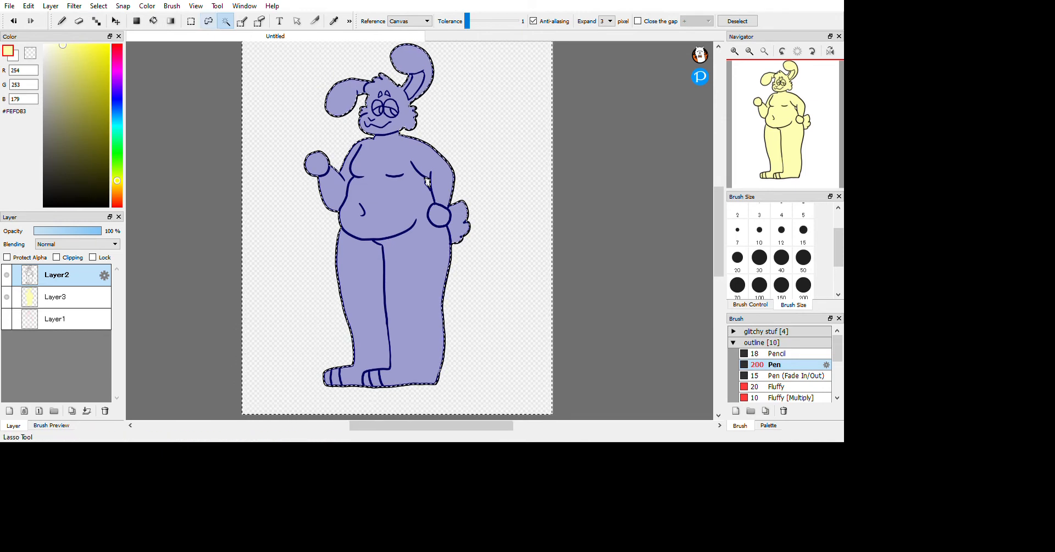
Shift the background selection slightly with the Lasso tool, and deselect
left_click(208, 21)
left_click_drag(289, 86, 288, 86)
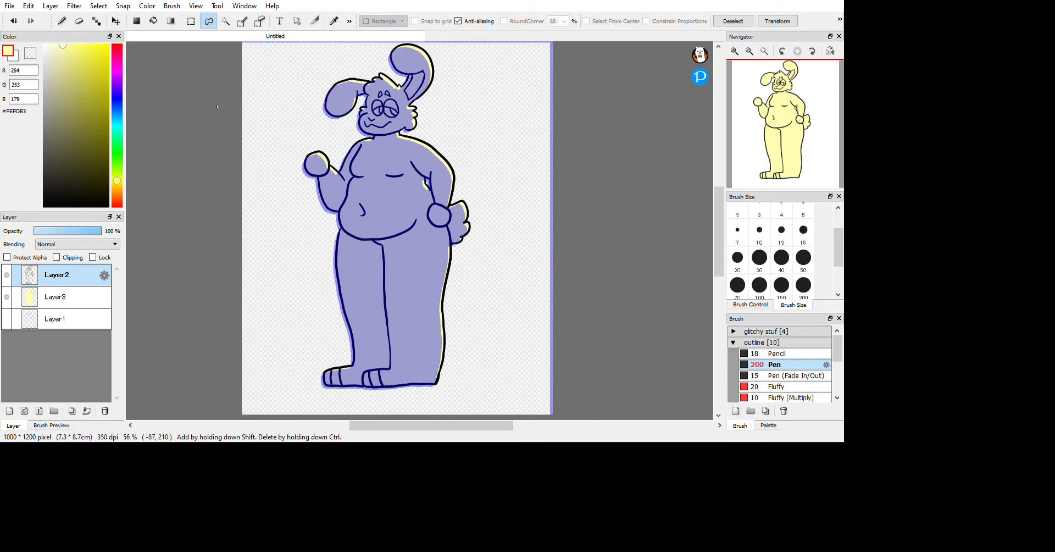
key("ctrl+d")
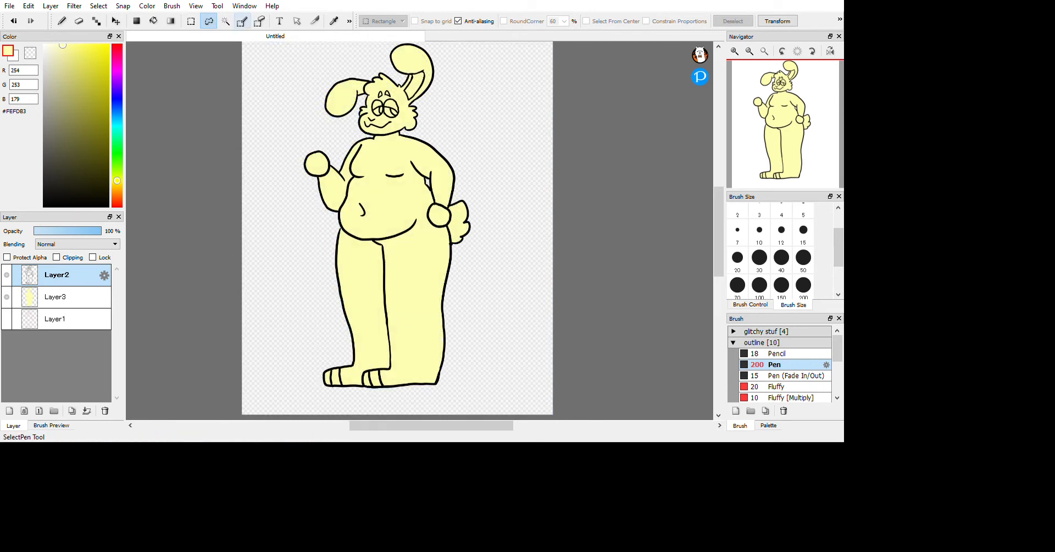
Paint a selection over the torso, bent arm and part of the face with the SelectPen, and move its Layer2 line art away from the body
left_click(241, 21)
mouse_move(473, 109)
left_mouse_down()
mouse_move(366, 208)
mouse_move(401, 126)
mouse_move(471, 122)
left_mouse_up()
left_click_drag(431, 175, 459, 154)
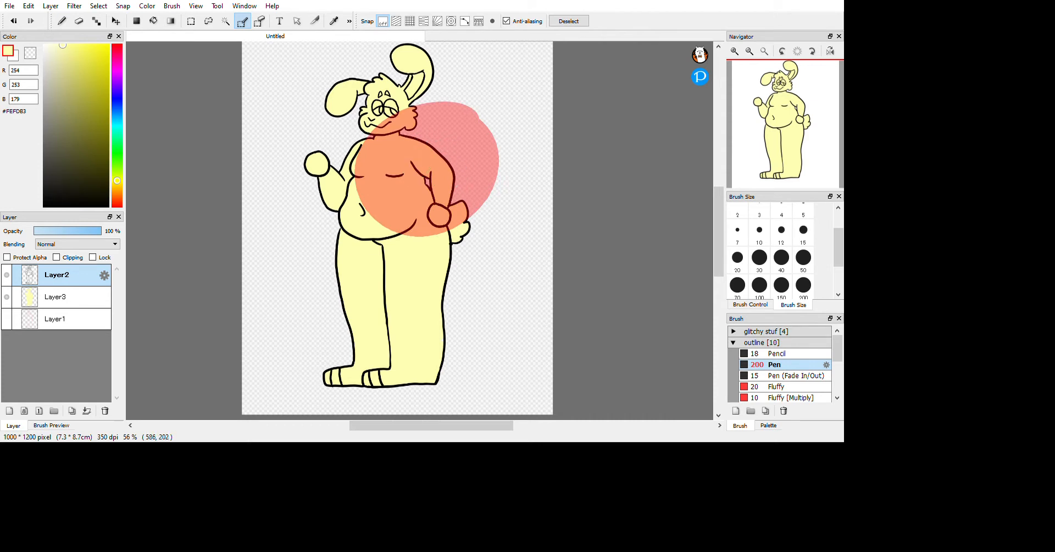
left_click_drag(407, 107, 448, 92)
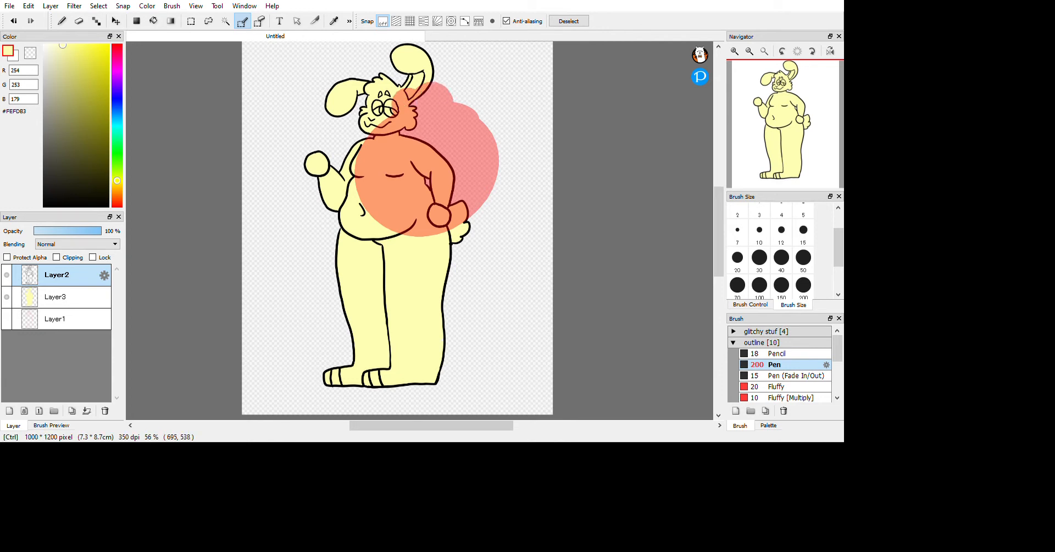
key("ctrl+t")
left_click_drag(455, 185, 547, 193)
left_click(658, 424)
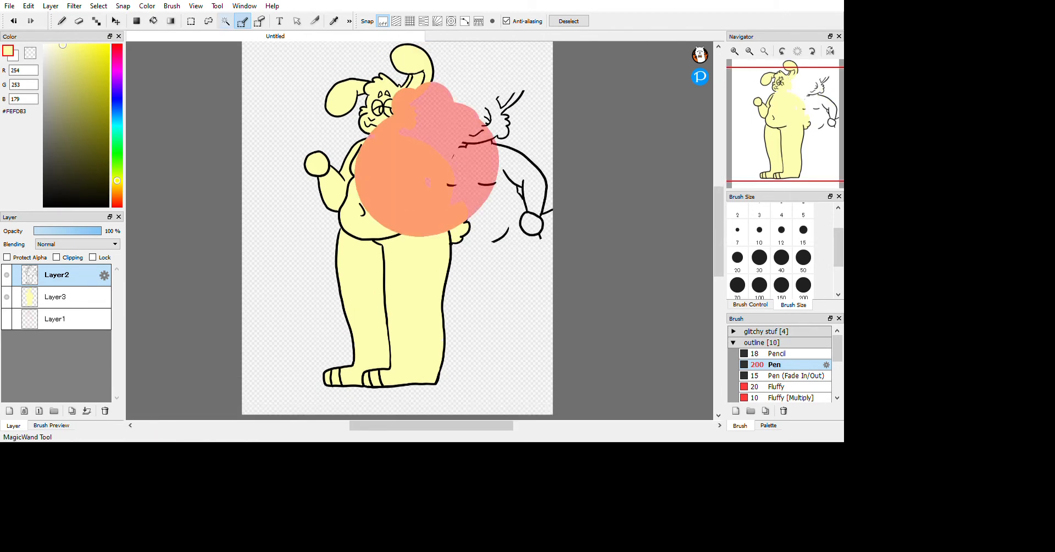
Undo the move of the line art, and drop the painted selection over the torso
left_click(208, 21)
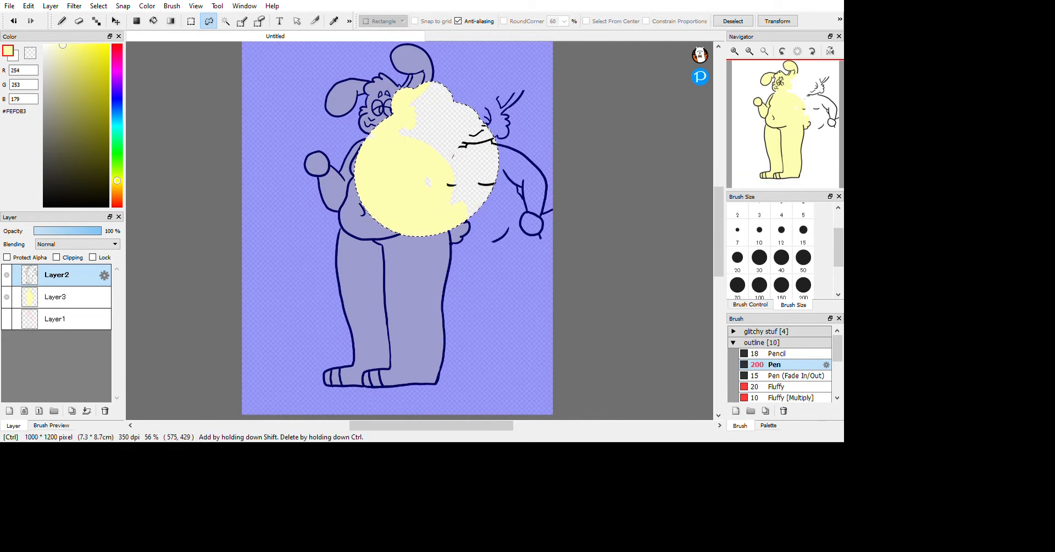
key("ctrl+z")
key("ctrl+d")
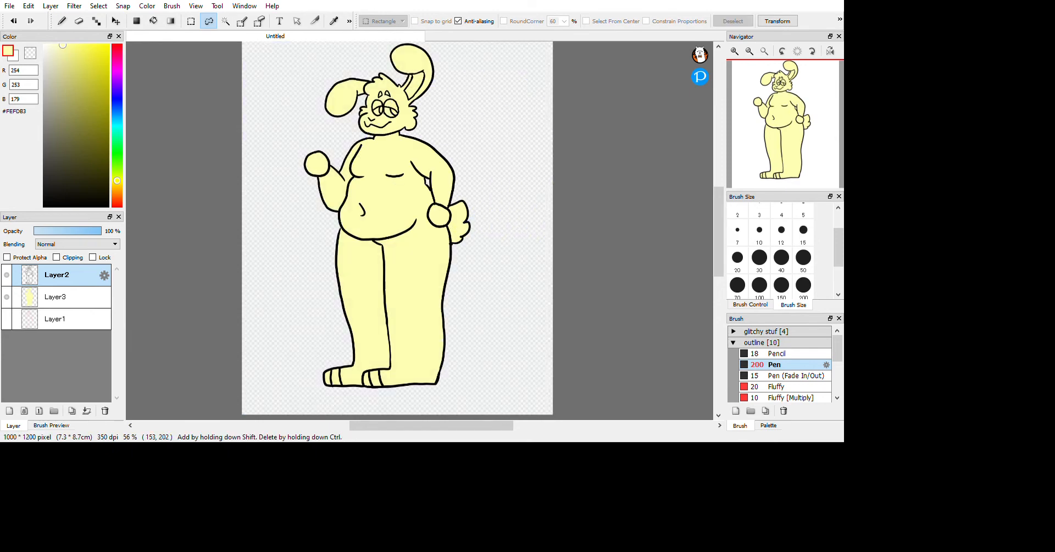
Paint a SelectPen selection over the belly and chest with the size 200 Pen brush
left_click(243, 21)
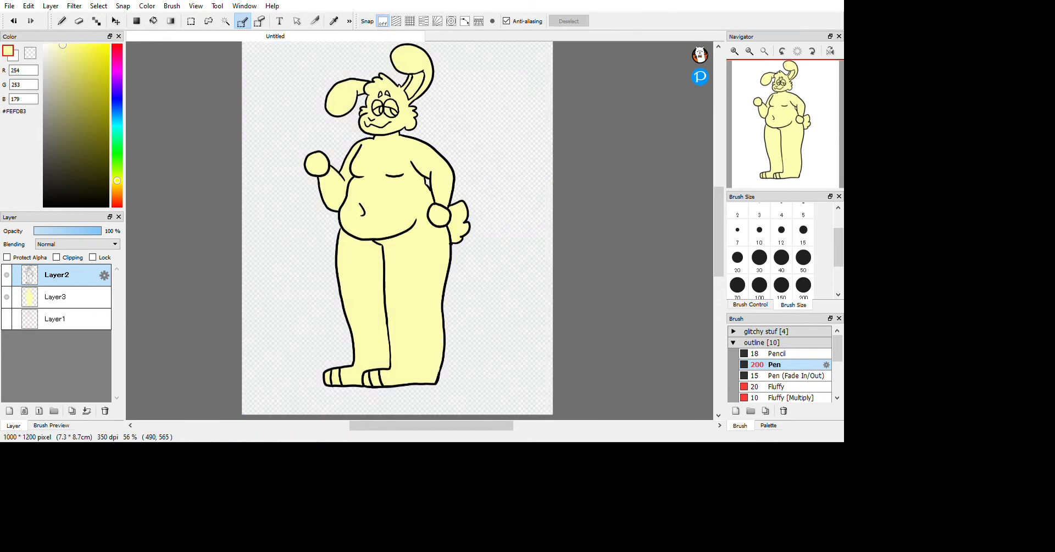
left_click_drag(361, 203, 369, 206)
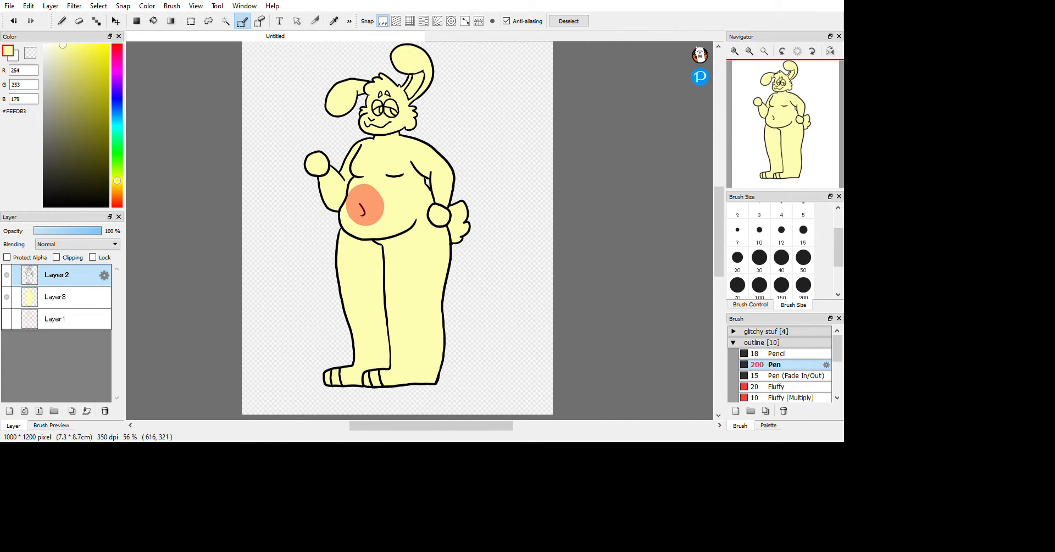
mouse_move(379, 187)
left_mouse_down()
mouse_move(389, 209)
mouse_move(390, 187)
left_mouse_up()
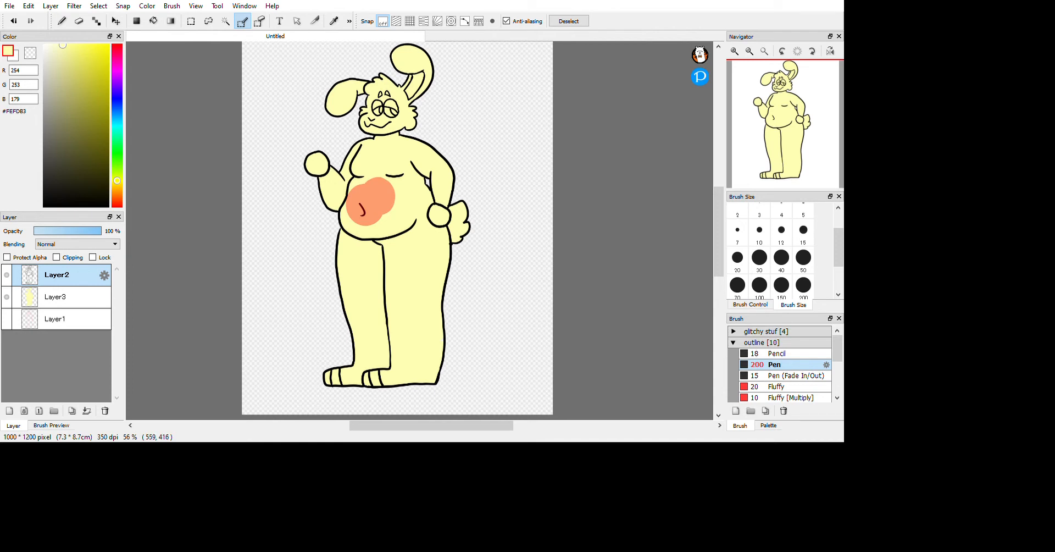
mouse_move(405, 186)
left_mouse_down()
mouse_move(349, 191)
mouse_move(378, 174)
left_mouse_up()
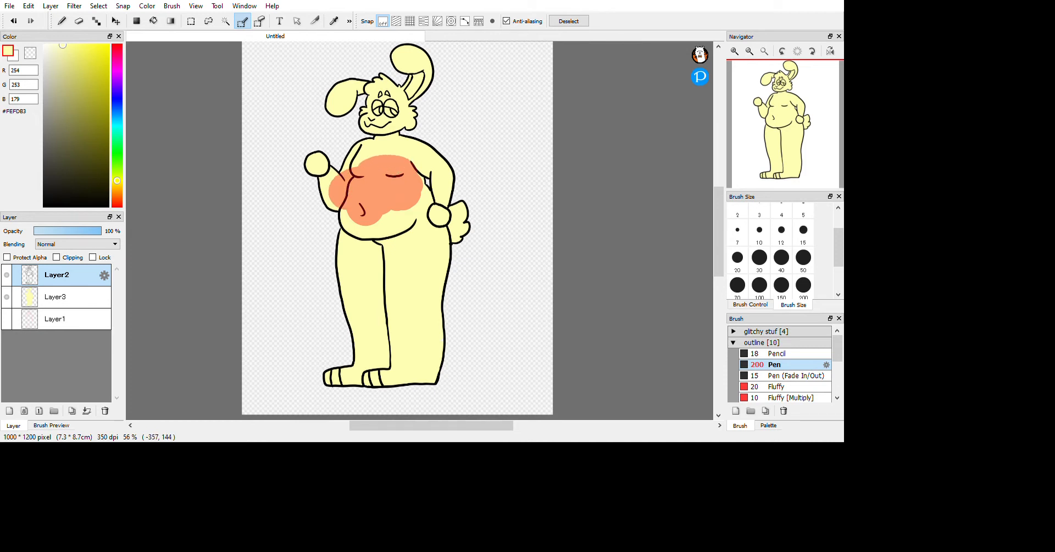
Erase the belly and chest selection by painting over it with the transparent colour, deselect, and restore the yellow colour
left_click(31, 53)
mouse_move(373, 230)
left_mouse_down()
mouse_move(402, 216)
mouse_move(408, 192)
mouse_move(346, 184)
mouse_move(379, 195)
mouse_move(362, 190)
left_mouse_up()
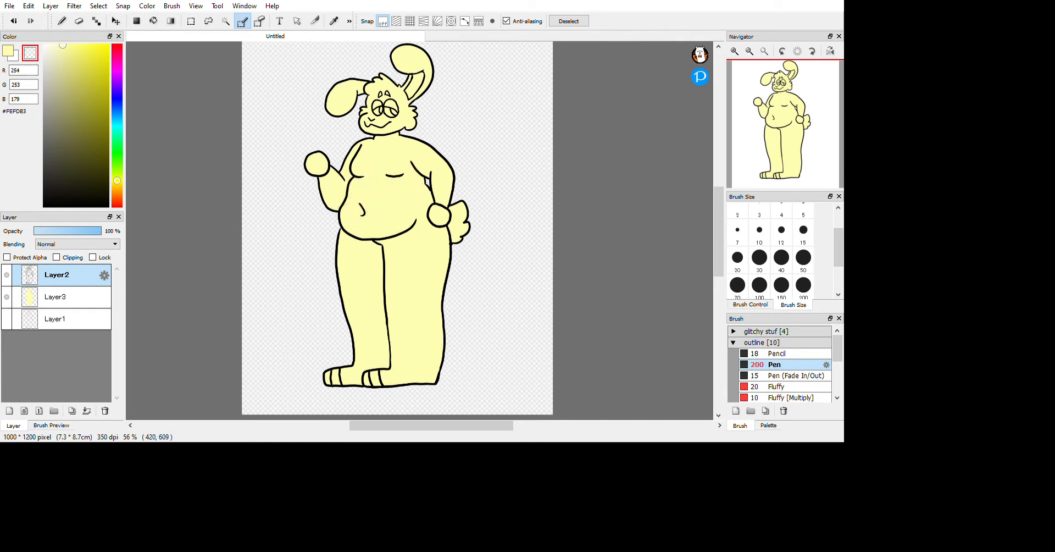
key("ctrl+d")
left_click(7, 50)
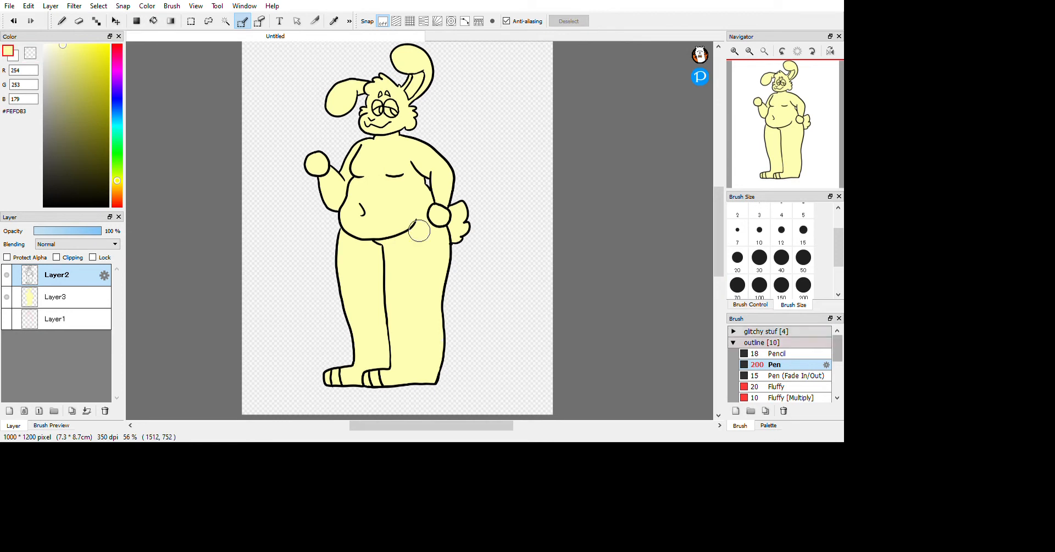
Paint a soft-edged selection over the chest with the size 100 AirBrush
left_click_drag(838, 346, 837, 380)
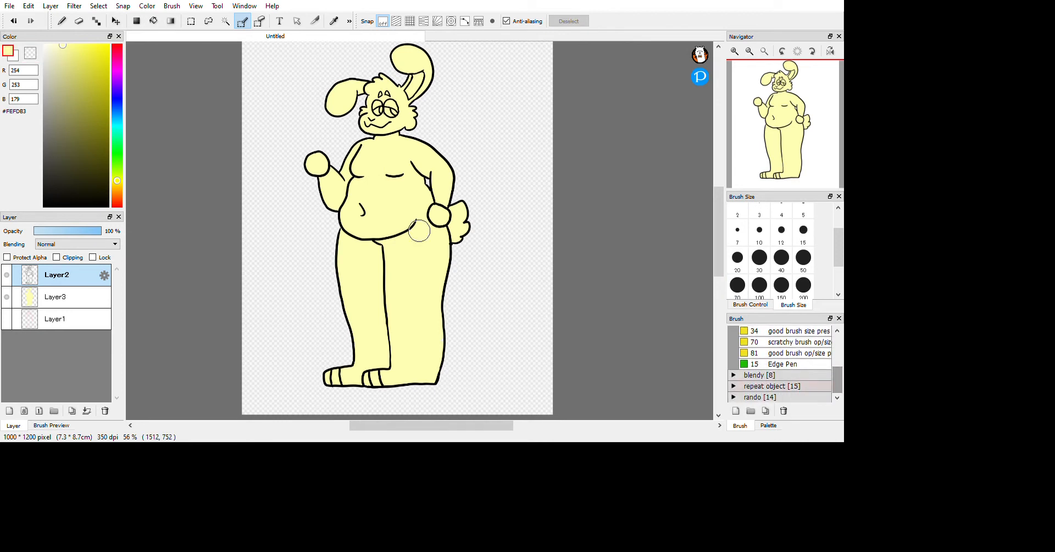
left_click(781, 375)
left_click(782, 397)
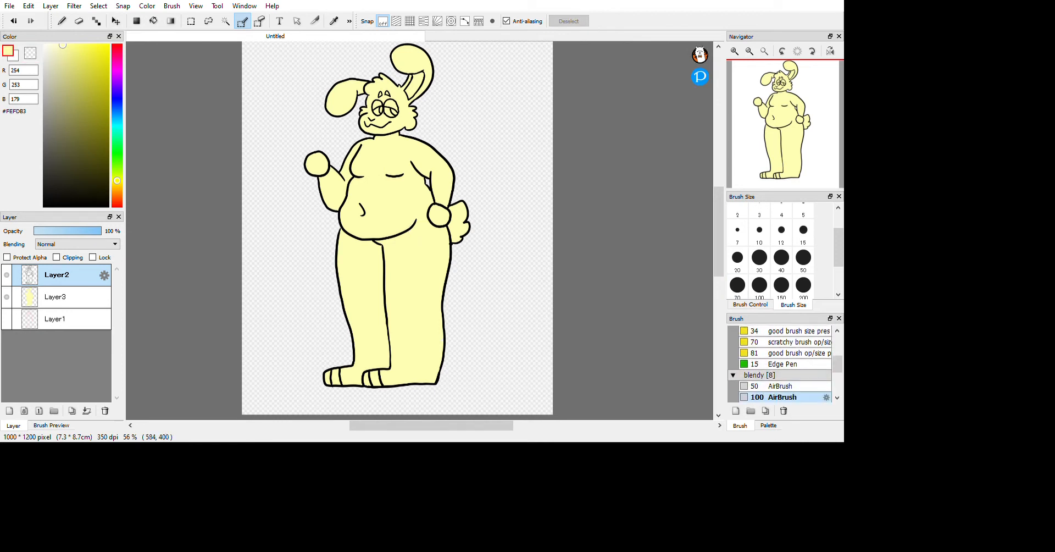
mouse_move(423, 166)
left_mouse_down()
mouse_move(396, 182)
mouse_move(421, 165)
left_mouse_up()
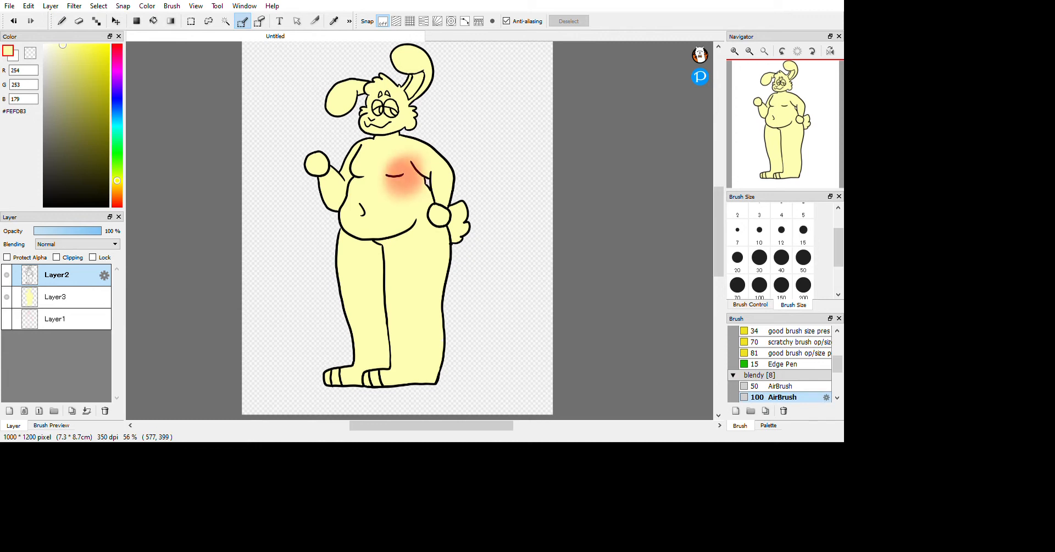
Add a textured selection across the torso and out past the bent arm with the size 50 clouds brush
left_click_drag(838, 364, 838, 384)
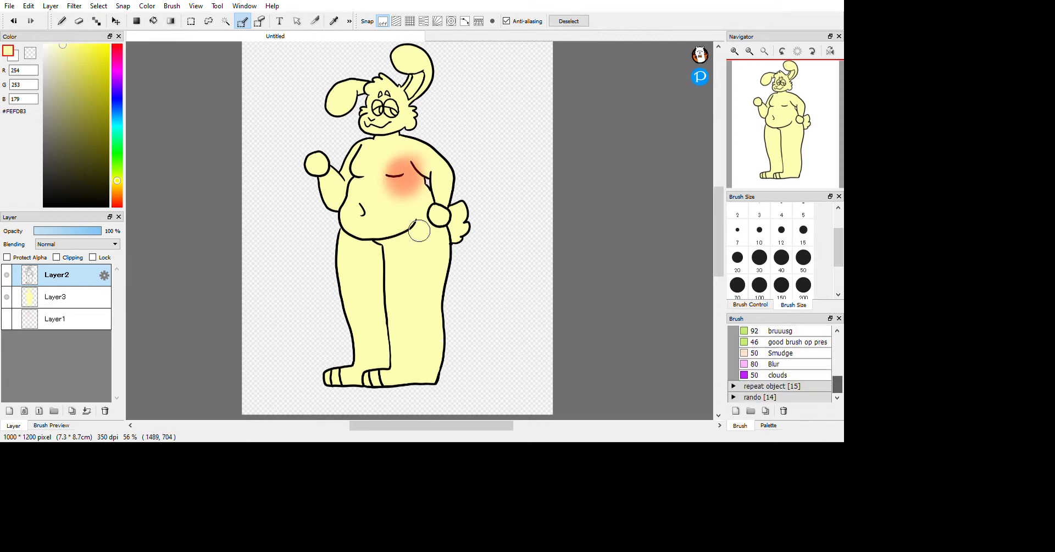
left_click(779, 375)
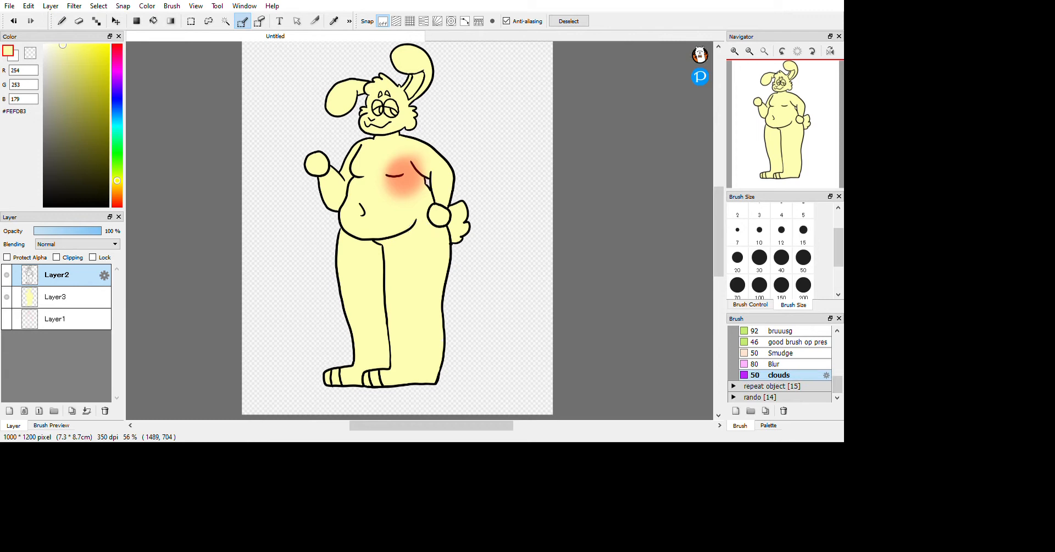
left_click(370, 149)
mouse_move(370, 149)
left_mouse_down()
mouse_move(361, 240)
mouse_move(381, 259)
mouse_move(425, 183)
mouse_move(463, 191)
mouse_move(400, 210)
mouse_move(421, 222)
left_mouse_up()
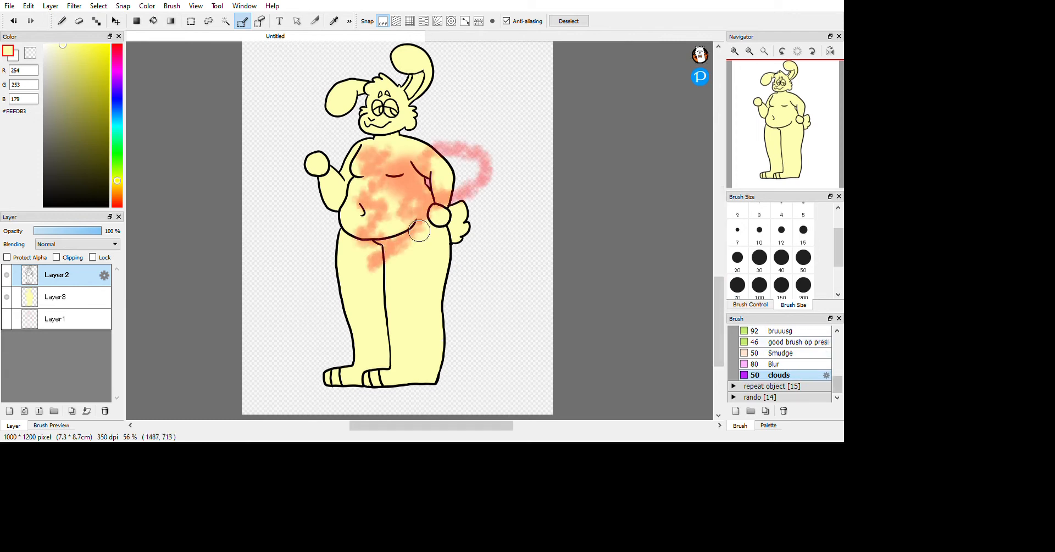
Undo the airbrush and clouds selection strokes
left_click_drag(837, 384, 837, 364)
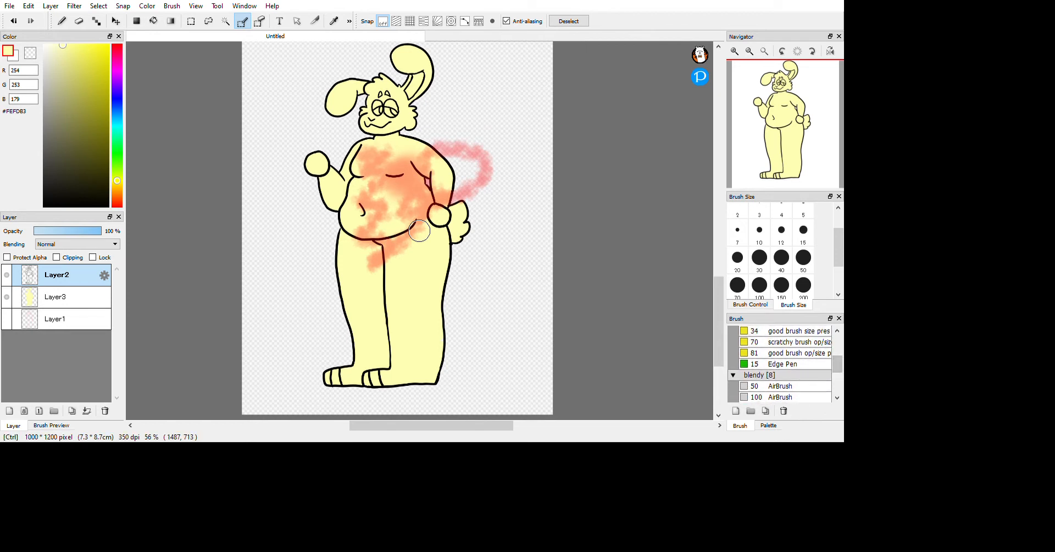
key("ctrl+z")
key("ctrl+z")
key("ctrl+z")
key("ctrl+z")
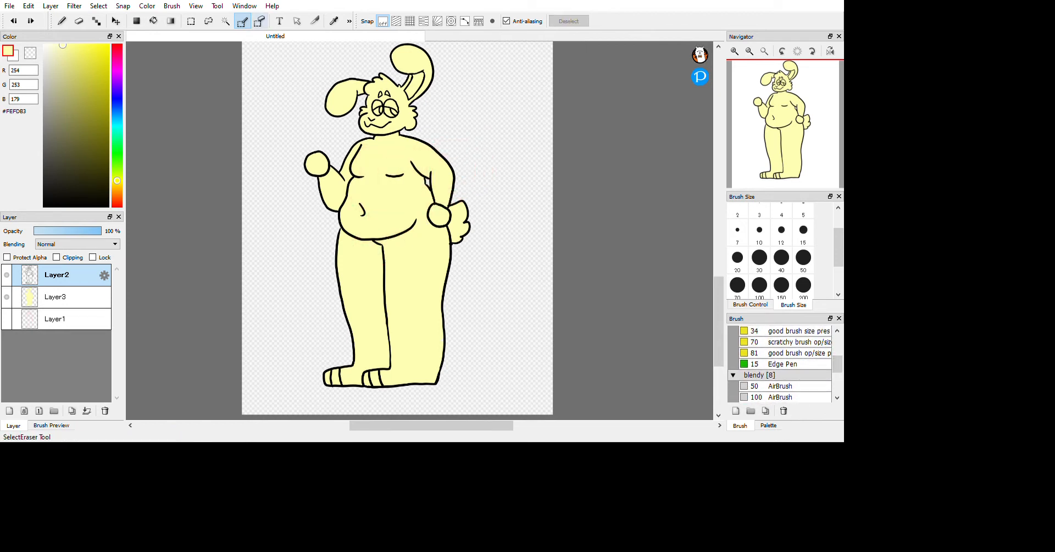
Paint a looping clouds-textured SelectPen stroke around the raised hand and across the face and drooping ear
left_click(260, 21)
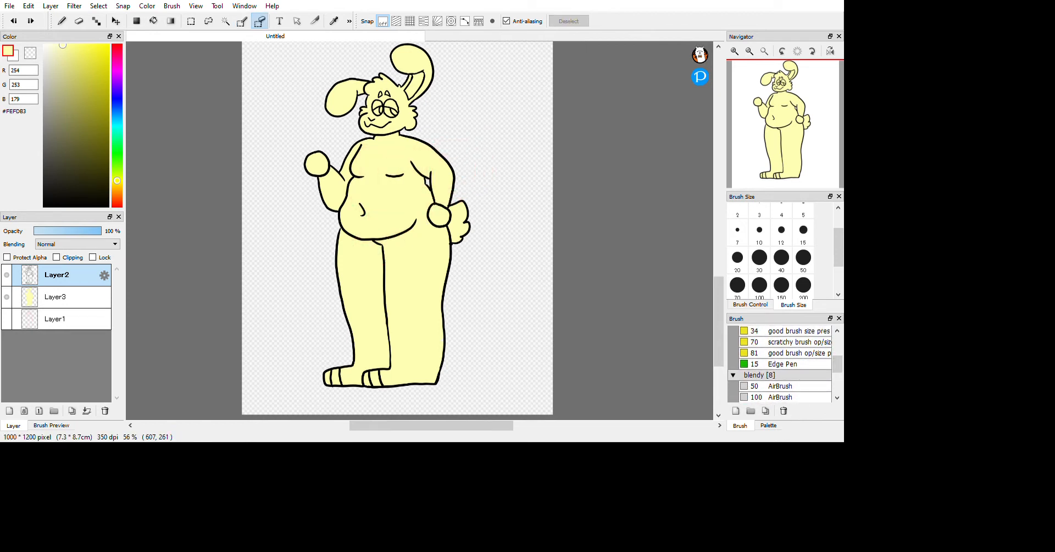
left_click(243, 21)
mouse_move(253, 127)
left_mouse_down()
mouse_move(305, 189)
mouse_move(388, 136)
mouse_move(272, 109)
left_mouse_up()
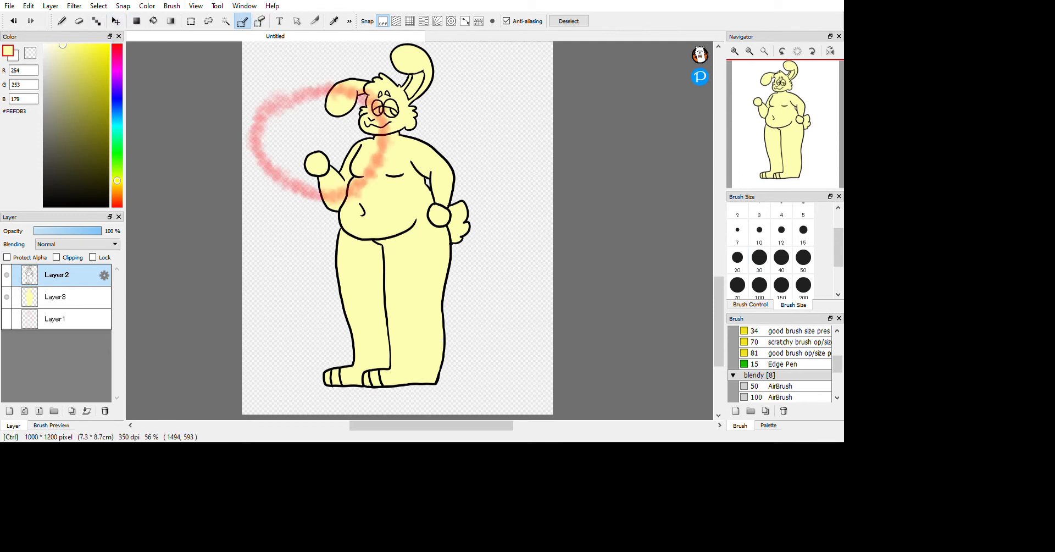
Paint over the looping selection with the size 200 Pen brush, and clear all of it with the SelectEraser
left_click_drag(837, 364, 837, 342)
left_click(786, 365)
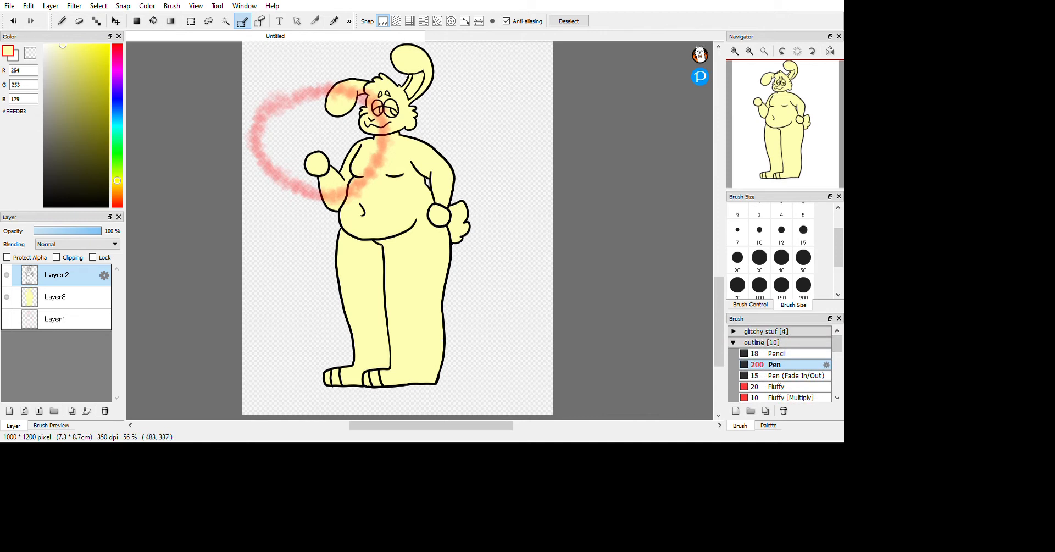
mouse_move(379, 137)
left_mouse_down()
mouse_move(320, 162)
mouse_move(332, 156)
mouse_move(363, 175)
mouse_move(332, 190)
left_mouse_up()
left_click(259, 21)
mouse_move(388, 129)
left_mouse_down()
mouse_move(380, 133)
mouse_move(363, 102)
mouse_move(312, 99)
mouse_move(258, 143)
mouse_move(291, 187)
mouse_move(343, 195)
mouse_move(382, 157)
left_mouse_up()
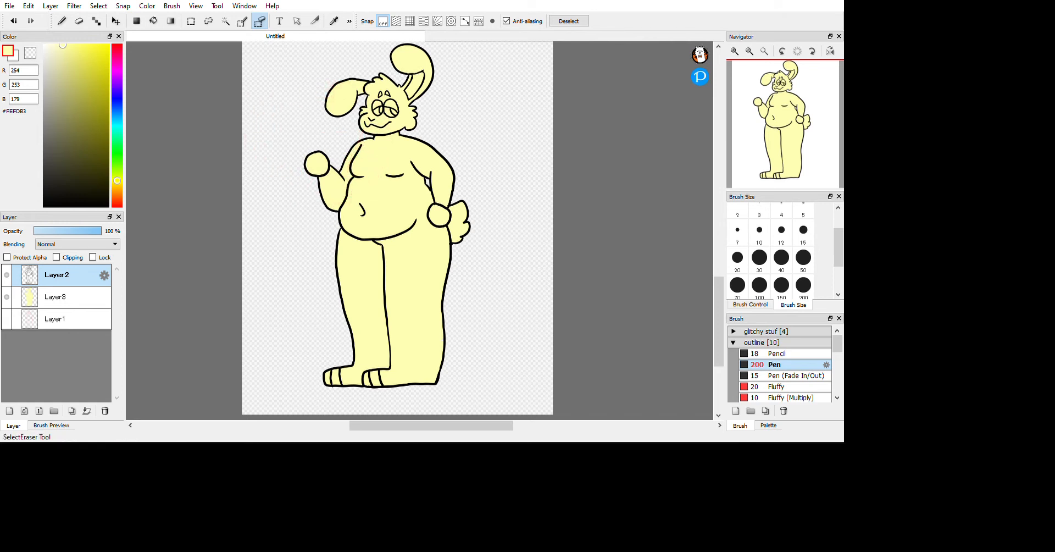
Paint a thick ring selection around the drooping ear, and trim it with the transparent colour and the SelectEraser
left_click(243, 21)
mouse_move(338, 72)
left_mouse_down()
mouse_move(273, 129)
mouse_move(318, 80)
mouse_move(293, 118)
left_mouse_up()
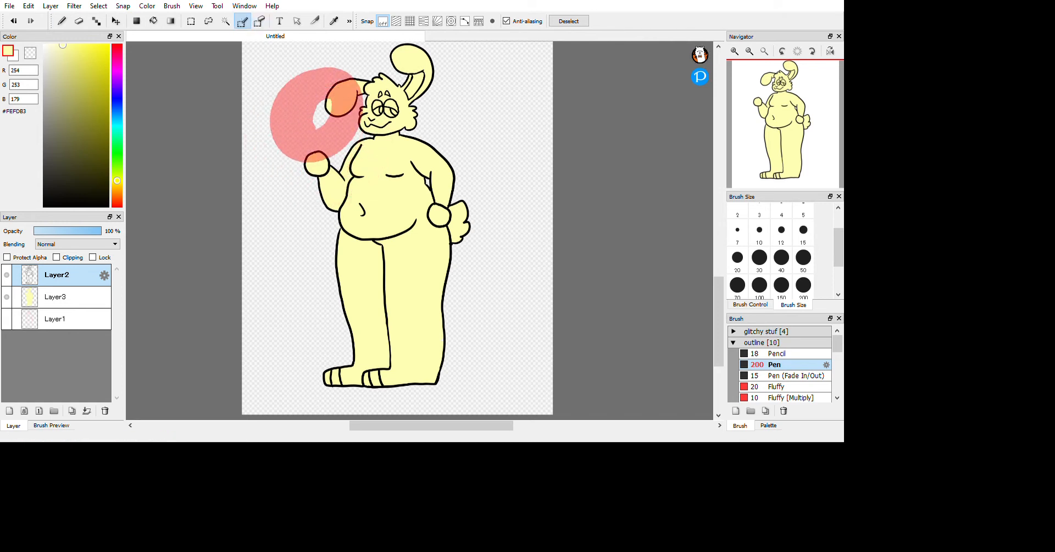
left_click(31, 54)
left_click_drag(330, 171, 325, 170)
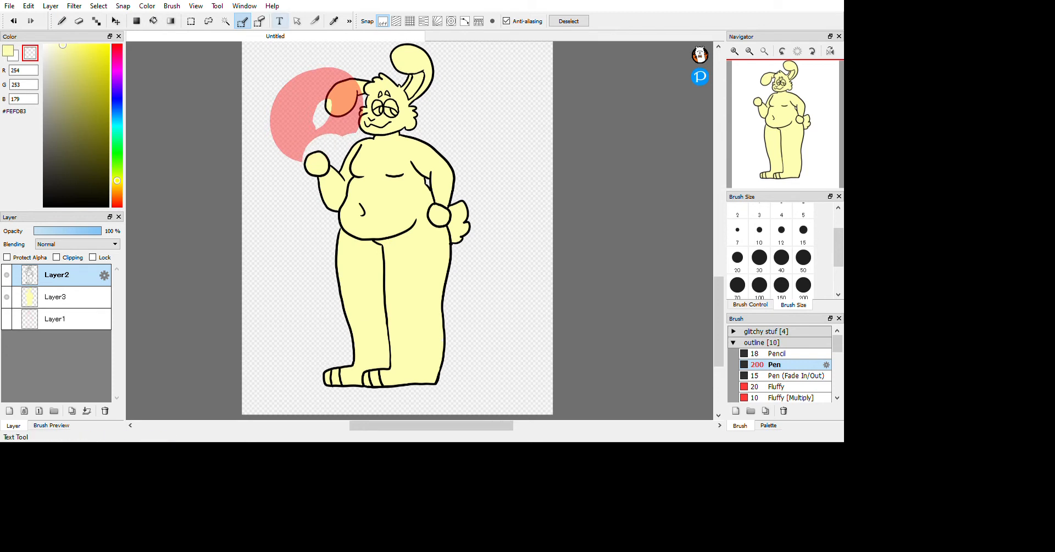
left_click(260, 21)
mouse_move(336, 128)
left_mouse_down()
mouse_move(306, 109)
mouse_move(323, 94)
mouse_move(293, 115)
mouse_move(350, 92)
left_mouse_up()
Paint a large solid SelectPen selection in yellow over the head, raised hand and chest
left_click(242, 21)
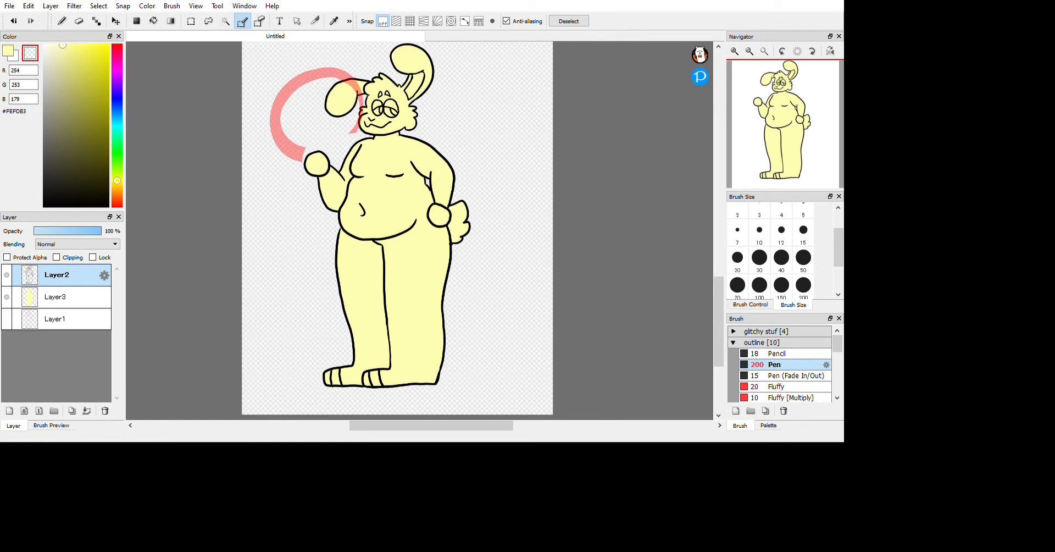
left_click(8, 51)
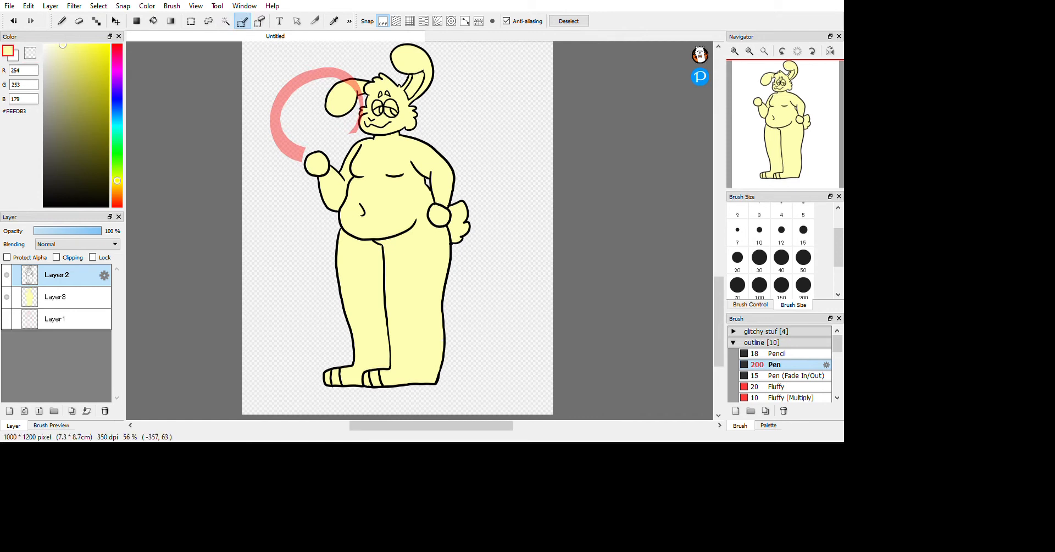
mouse_move(416, 84)
left_mouse_down()
mouse_move(370, 74)
mouse_move(302, 164)
mouse_move(423, 91)
mouse_move(275, 107)
mouse_move(346, 151)
mouse_move(351, 115)
mouse_move(363, 132)
left_mouse_up()
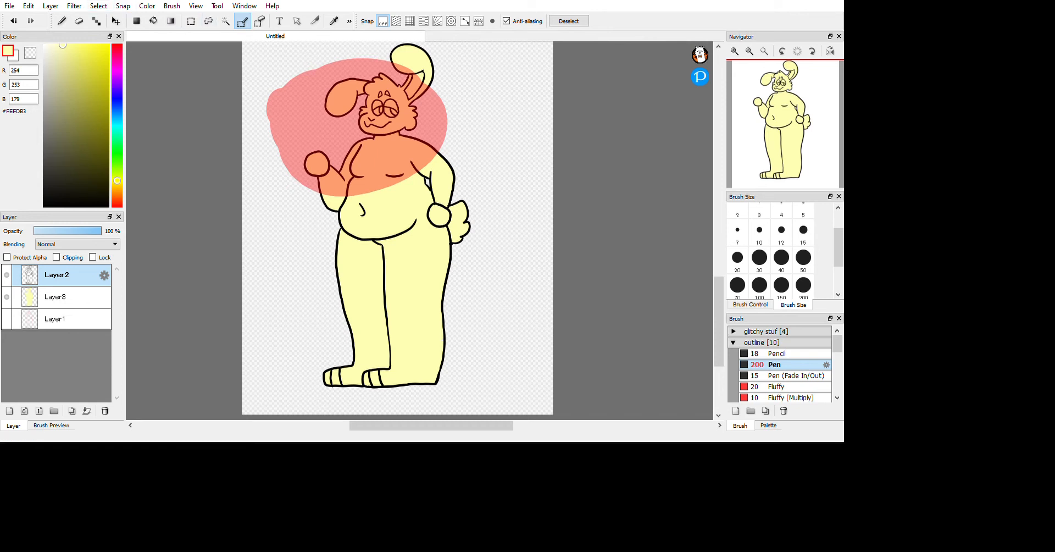
Invert the painted selection with the Lasso tool active, and expand the inverted selection slightly
left_click(208, 20)
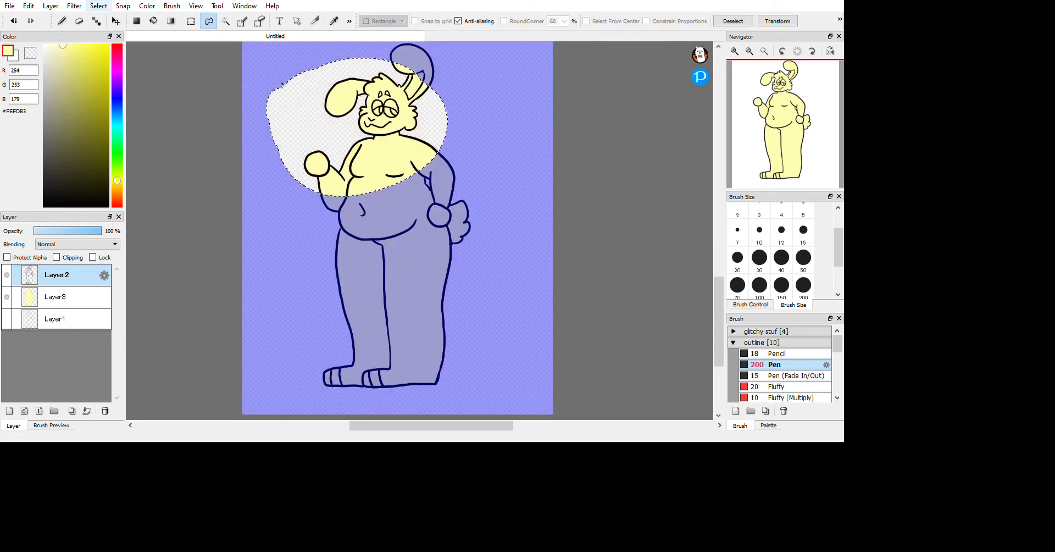
key("ctrl+i")
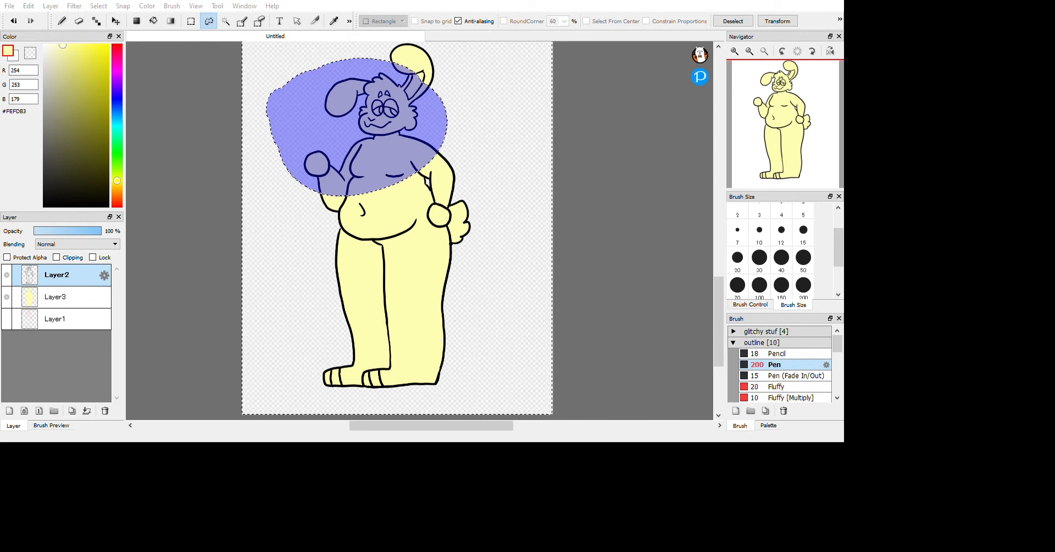
key("ctrl+d")
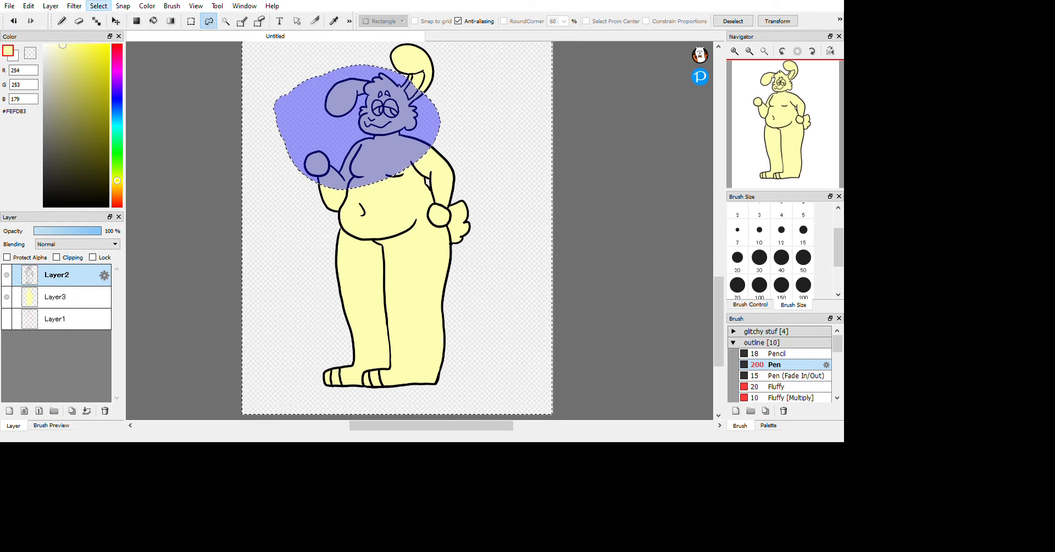
Undo the expansion of the inverted selection
key("ctrl+t")
mouse_move(385, 220)
left_mouse_down()
mouse_move(339, 232)
mouse_move(422, 263)
mouse_move(475, 246)
mouse_move(476, 211)
mouse_move(389, 220)
mouse_move(393, 245)
mouse_move(388, 217)
left_mouse_up()
key("ctrl+z")
key("ctrl+z")
key("ctrl+z")
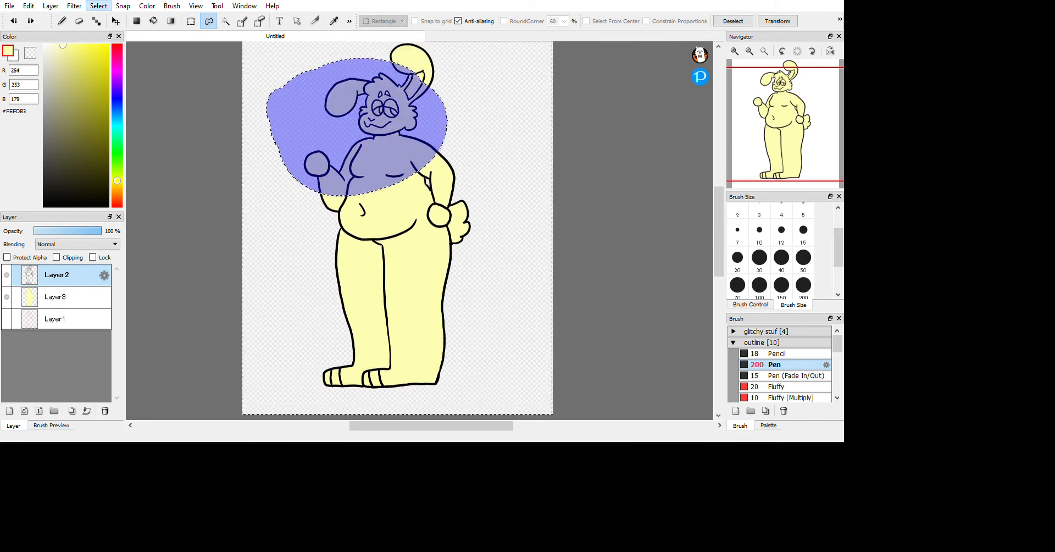
Try distorting the Layer2 line art with a rotated 4 by 4 mesh transform, and undo both the distortion and the selection inversion
left_click(125, 108)
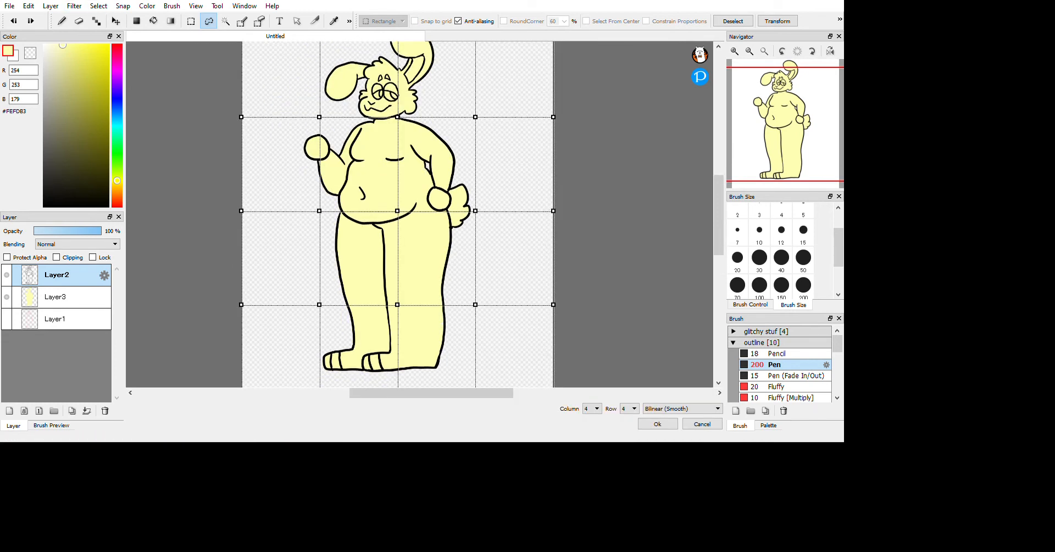
left_click_drag(397, 210, 440, 153)
left_click_drag(319, 210, 247, 292)
left_click_drag(379, 264, 375, 181)
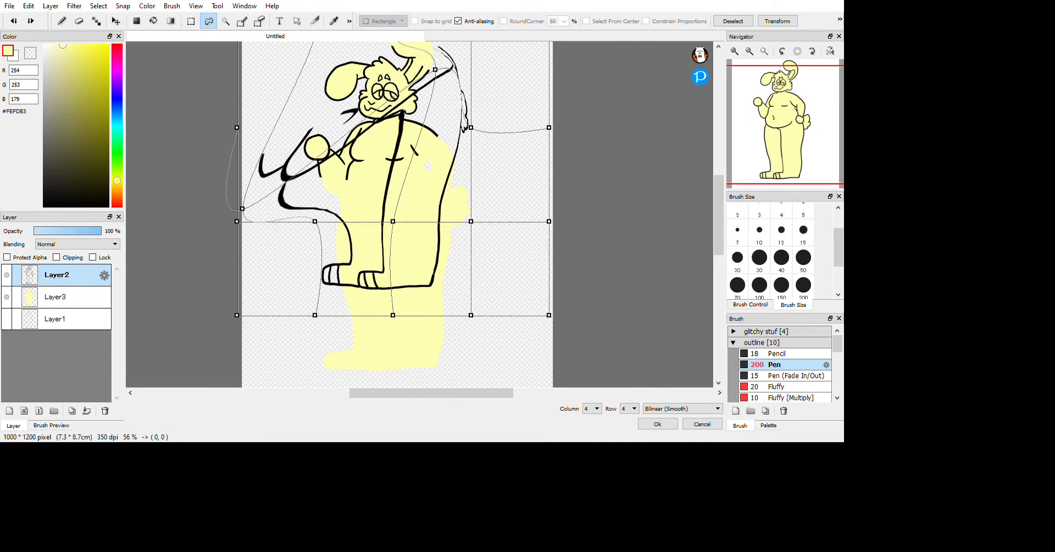
left_click_drag(593, 242, 499, 333)
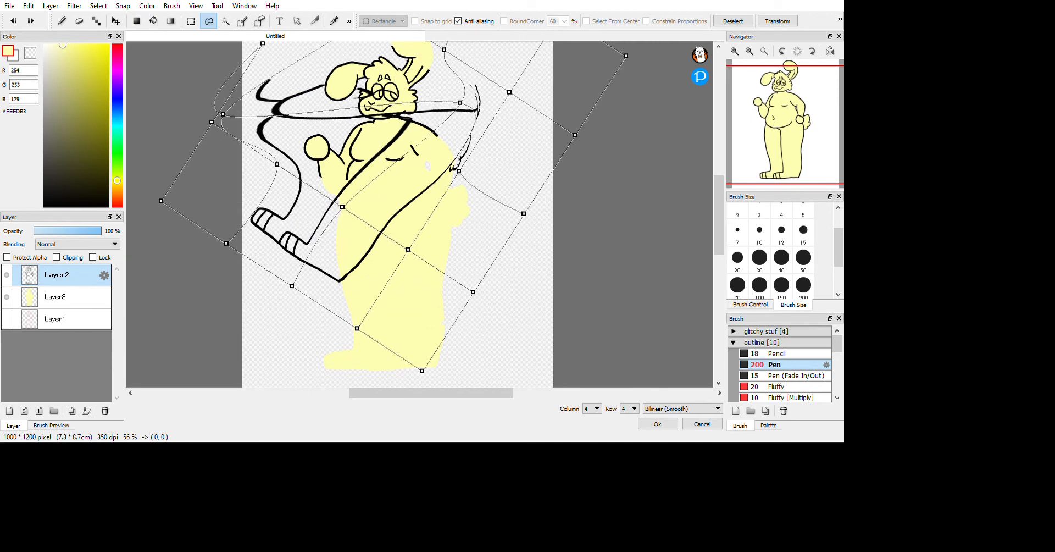
left_click_drag(407, 249, 470, 249)
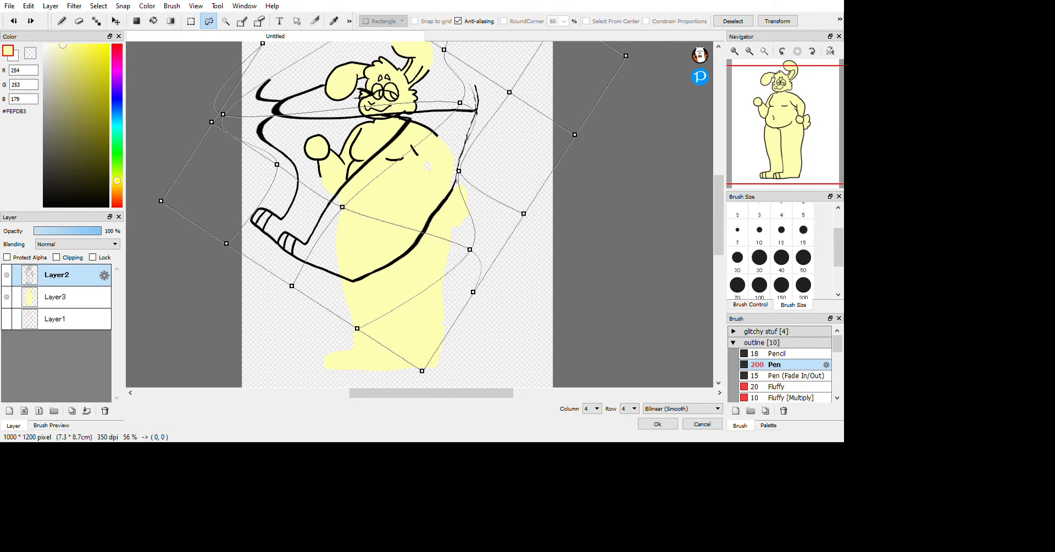
left_click_drag(277, 164, 239, 217)
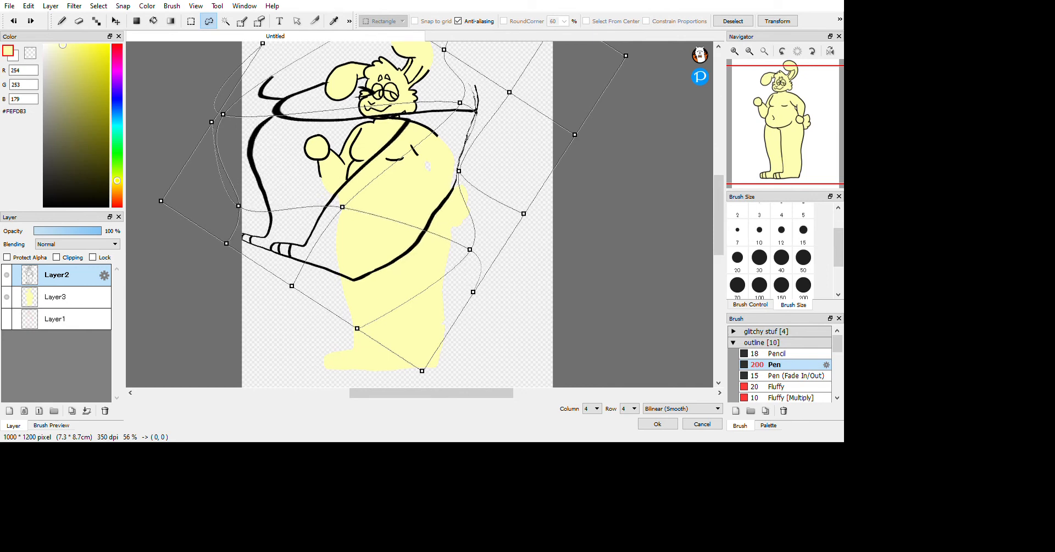
key("ctrl+z")
key("ctrl+z")
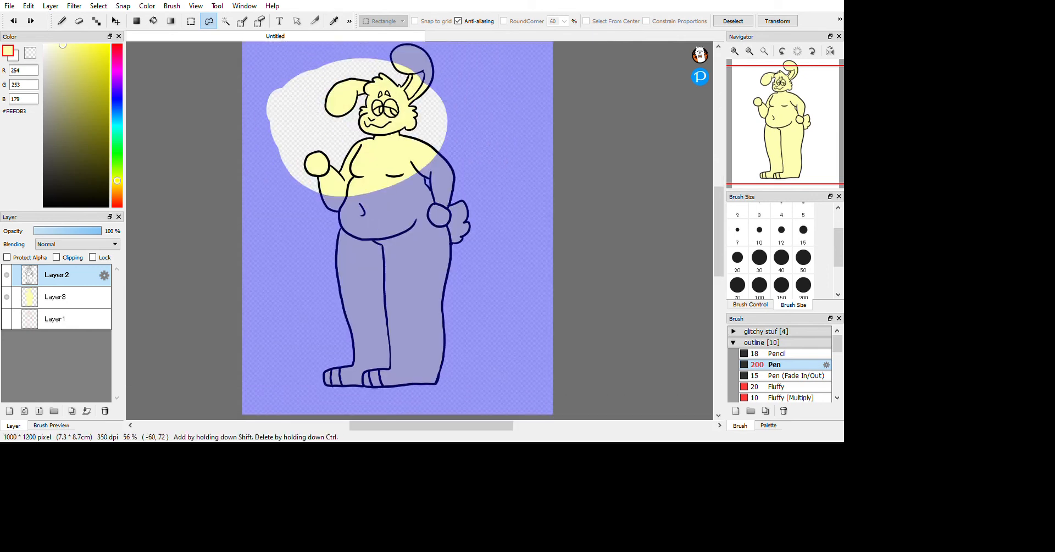
Select the background and the gap beside the bent arm with the Magic Wand, and invert the selection to isolate the character
key("ctrl+d")
left_click(226, 21)
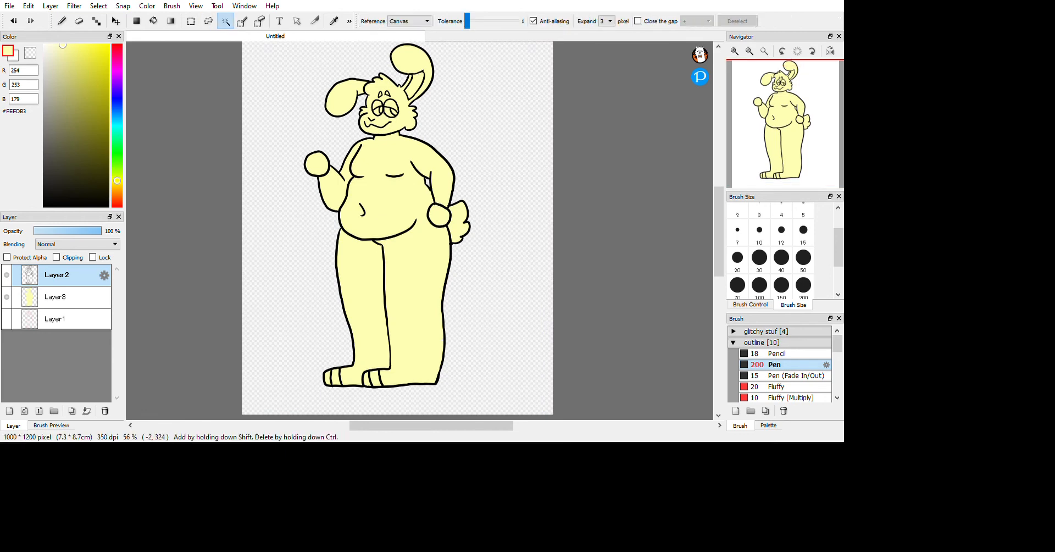
left_click(455, 106)
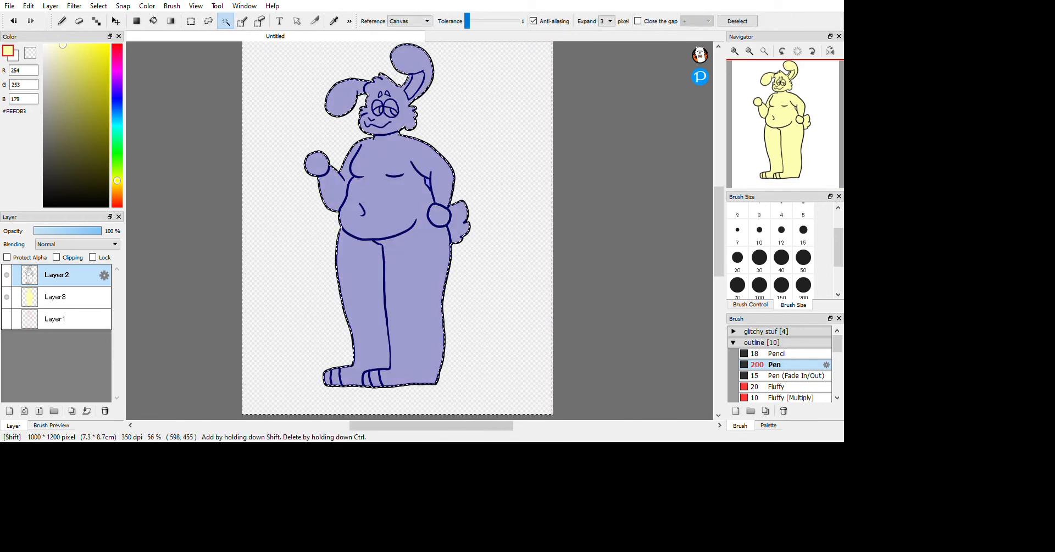
left_click(427, 181, "shift")
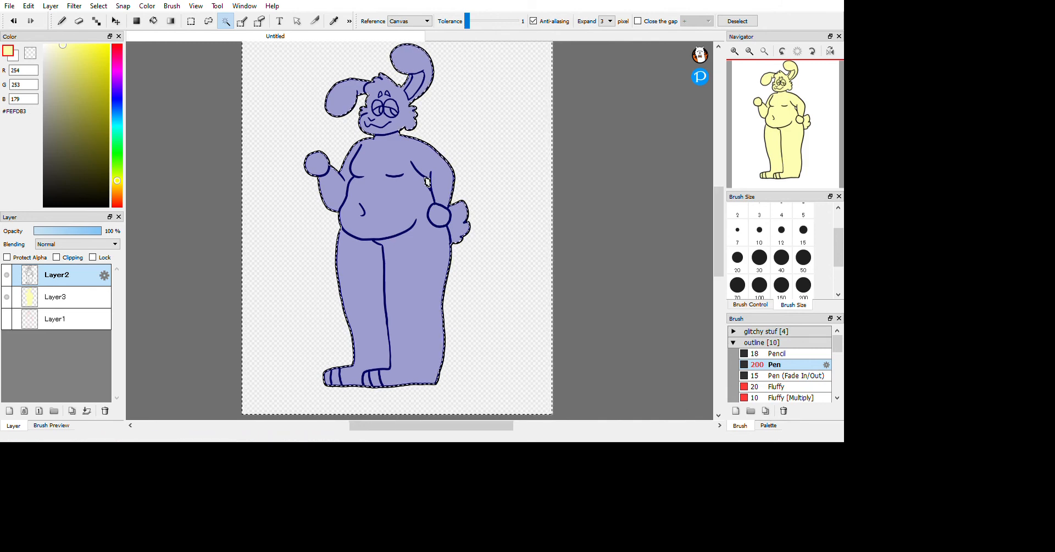
left_click(62, 21)
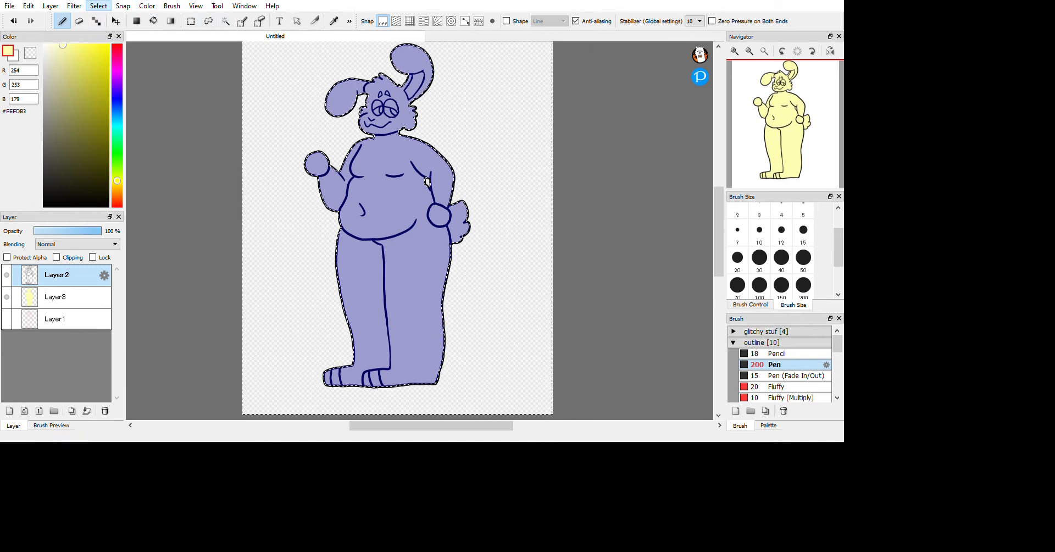
key("ctrl+i")
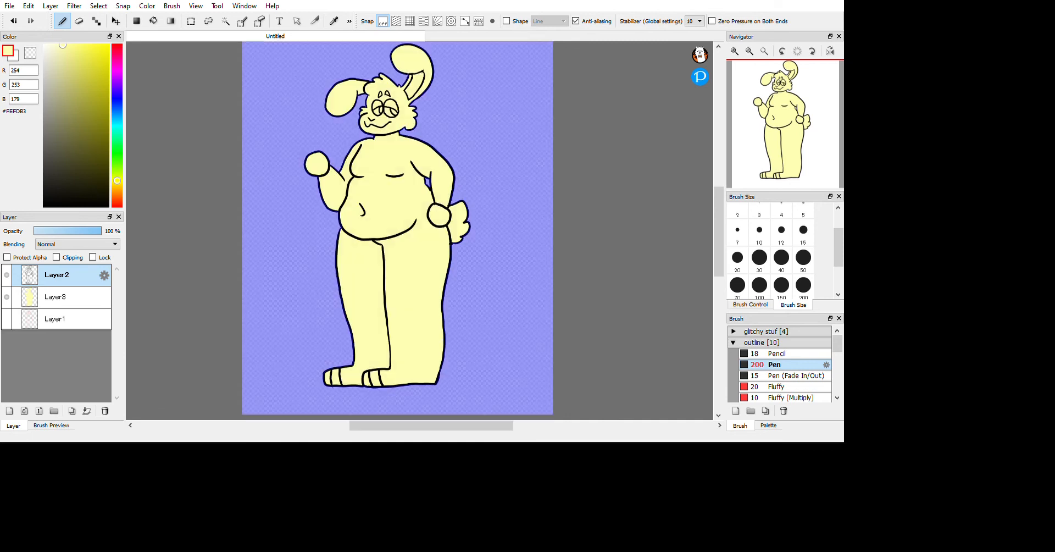
Paint broad dark olive (#9E9C03) Pen strokes on Layer3 over the character's head, torso, legs and tail inside the selection
left_click_drag(99, 101, 108, 106)
left_click(55, 297)
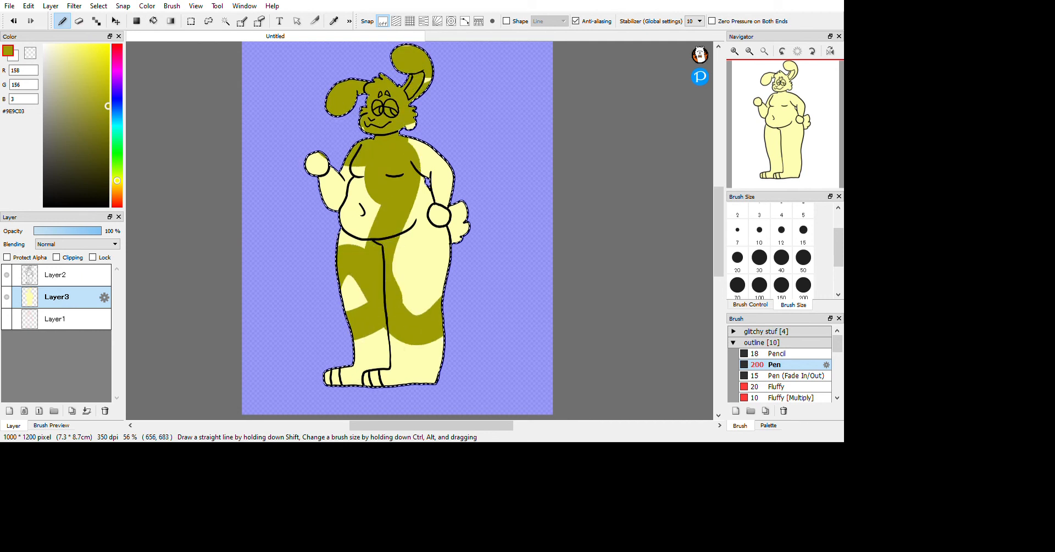
mouse_move(400, 283)
left_mouse_down()
mouse_move(431, 307)
mouse_move(375, 300)
left_mouse_up()
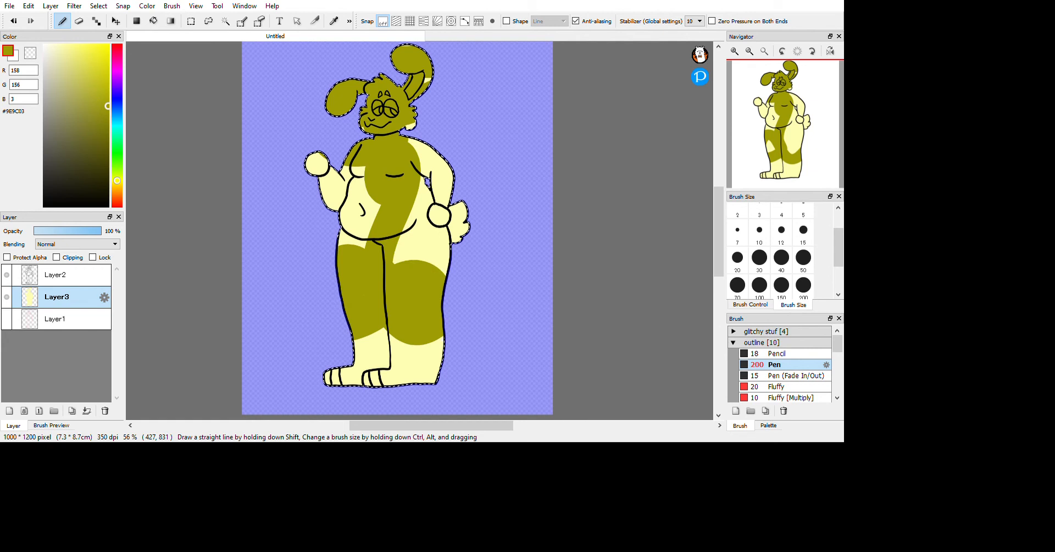
mouse_move(387, 235)
left_mouse_down()
mouse_move(439, 242)
mouse_move(441, 228)
left_mouse_up()
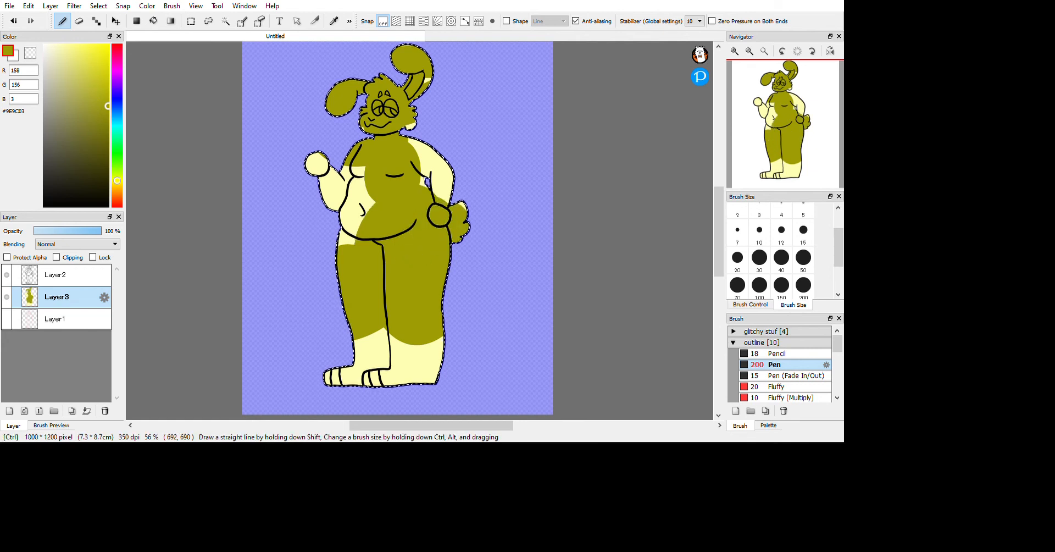
Undo the olive brush strokes on Layer3
key("ctrl+z")
key("ctrl+z")
key("ctrl+z")
key("ctrl+z")
key("ctrl+z")
key("ctrl+z")
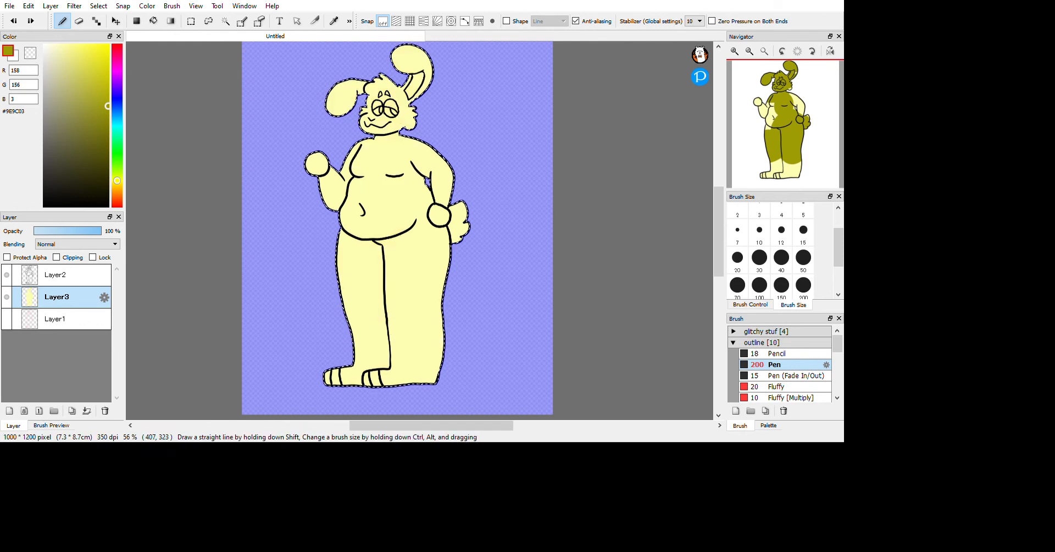
Paint the entire selected character dark olive on Layer3, from the ears down to the feet
mouse_move(419, 69)
left_mouse_down()
mouse_move(410, 94)
mouse_move(375, 90)
mouse_move(342, 103)
left_mouse_up()
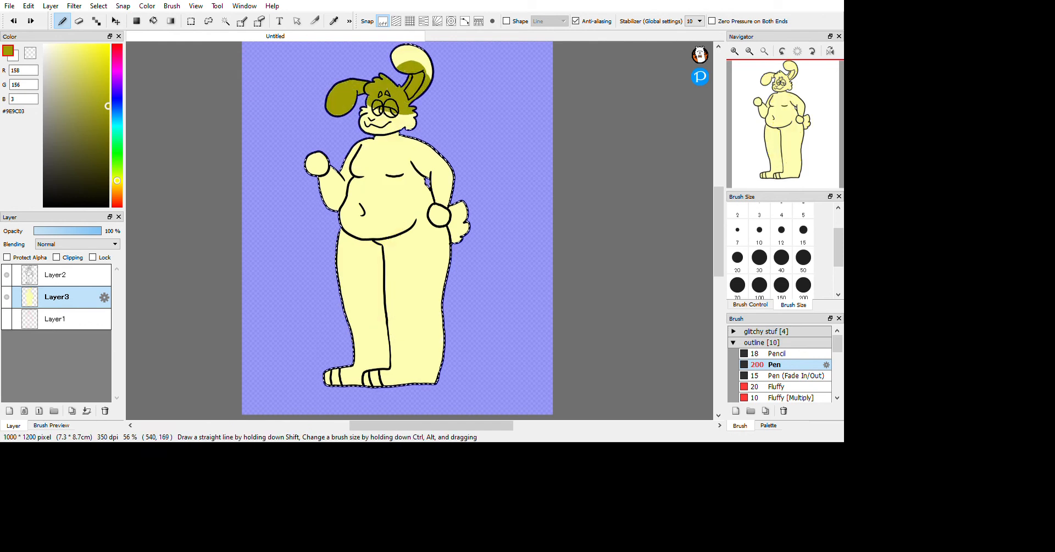
mouse_move(413, 83)
left_mouse_down()
mouse_move(411, 65)
mouse_move(382, 126)
mouse_move(435, 141)
left_mouse_up()
mouse_move(440, 176)
left_mouse_down()
mouse_move(404, 223)
mouse_move(376, 206)
mouse_move(413, 192)
mouse_move(333, 193)
mouse_move(316, 165)
left_mouse_up()
mouse_move(340, 223)
left_mouse_down()
mouse_move(366, 256)
mouse_move(406, 253)
mouse_move(442, 270)
mouse_move(456, 220)
mouse_move(379, 242)
mouse_move(342, 306)
mouse_move(352, 275)
mouse_move(366, 274)
mouse_move(434, 329)
mouse_move(440, 280)
left_mouse_up()
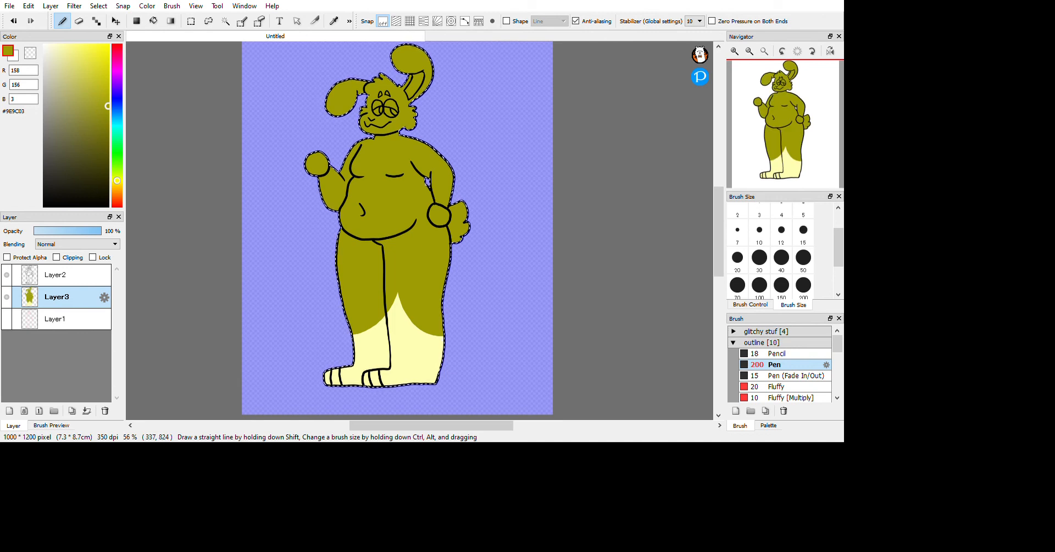
left_click_drag(321, 361, 346, 357)
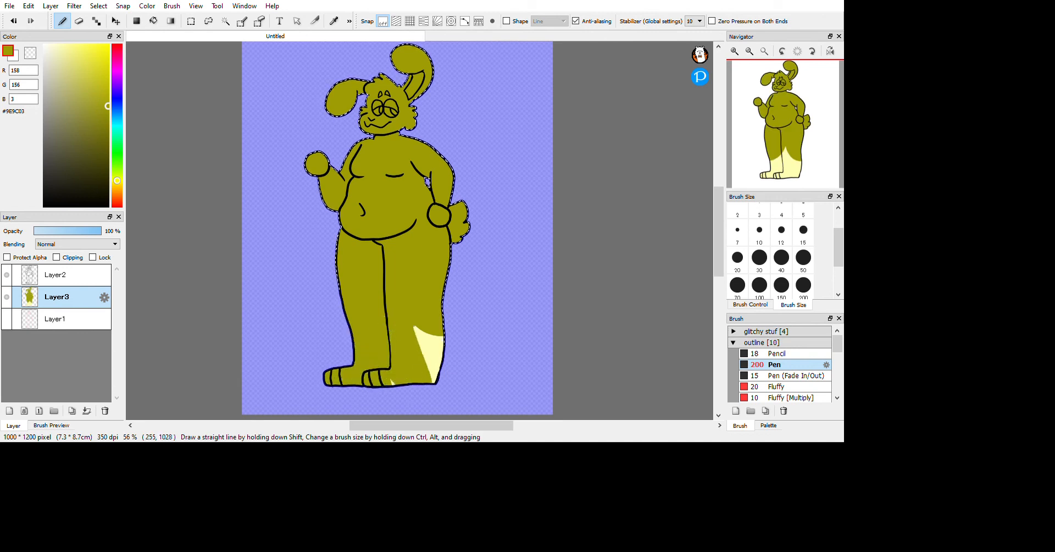
left_click_drag(437, 343, 439, 336)
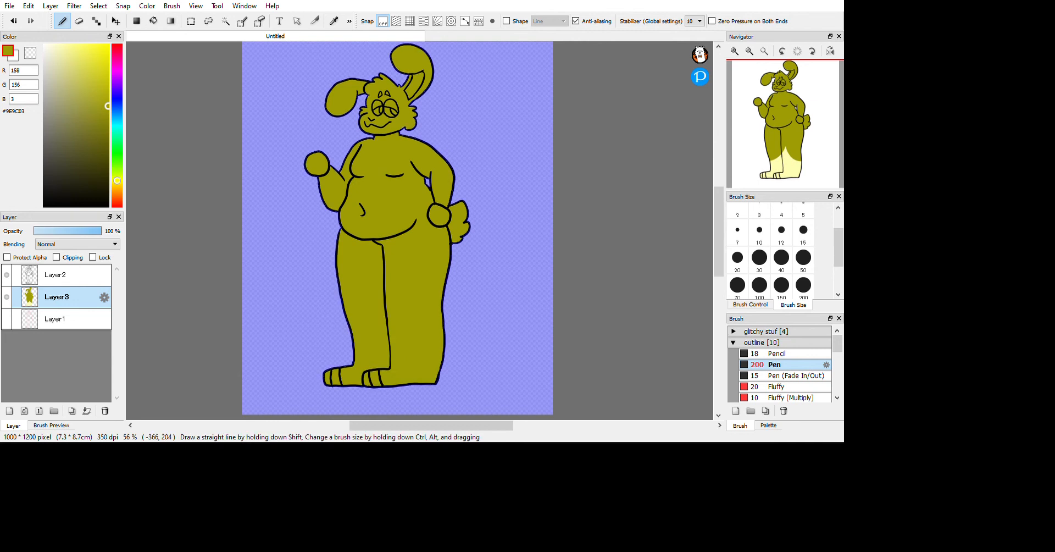
Paint the face, upper chest and belly in bright yellow #F4F253 on Layer3
left_click(87, 50)
left_click_drag(375, 206, 377, 209)
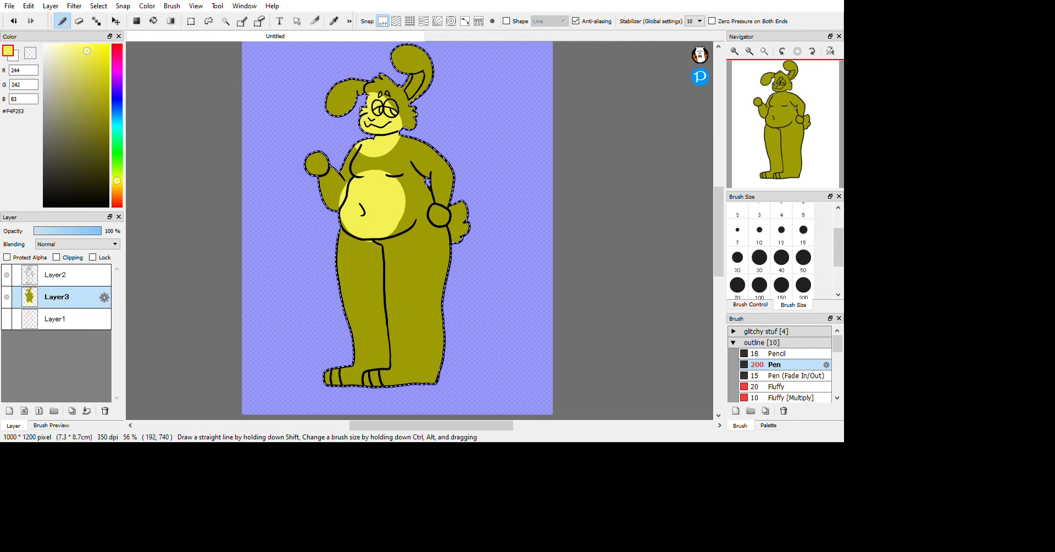
Undo all the olive and bright yellow painting on Layer3, and clear the character selection with the Lasso tool
key("ctrl+d")
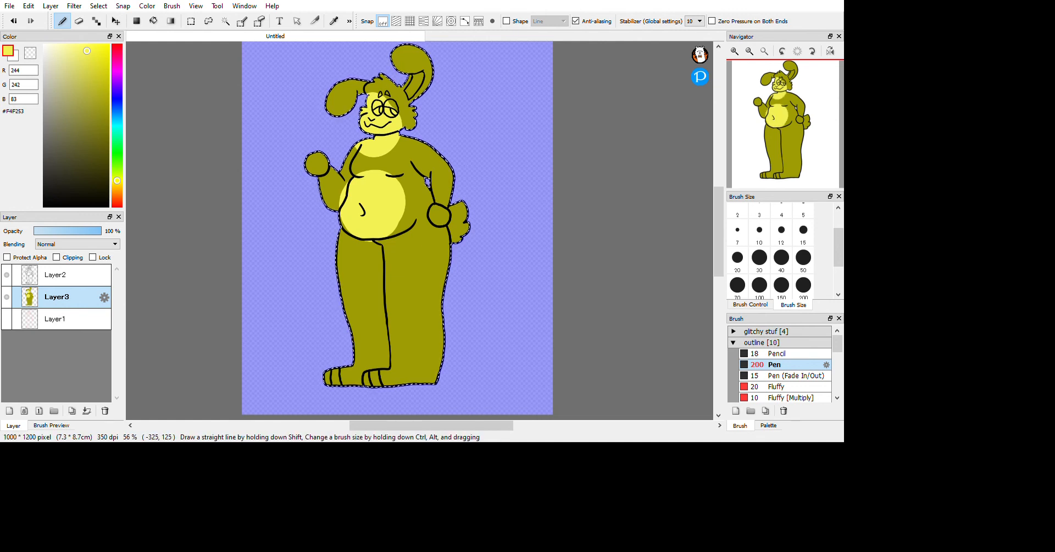
key("ctrl+z")
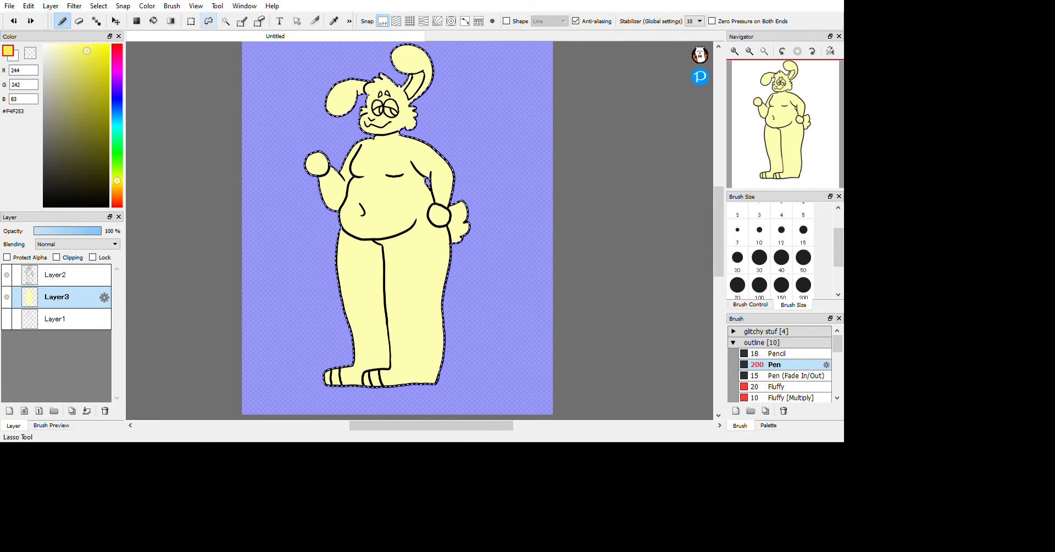
left_click(209, 21)
left_click(298, 95)
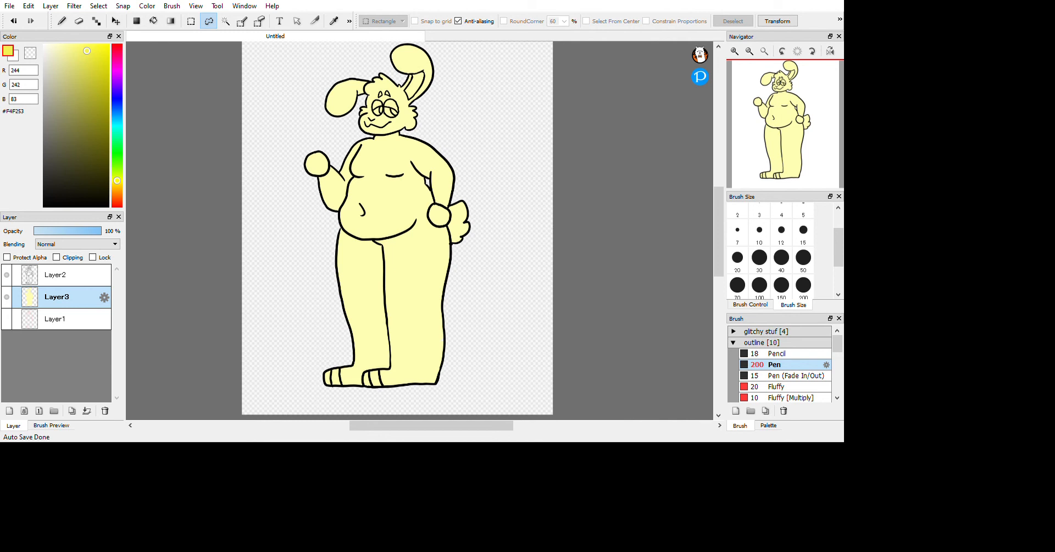
left_click(764, 51)
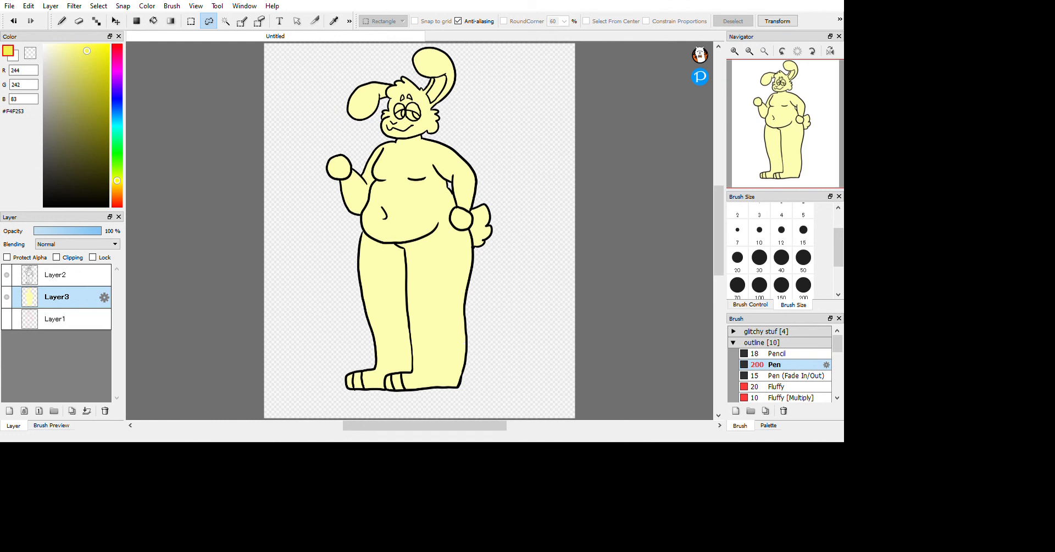